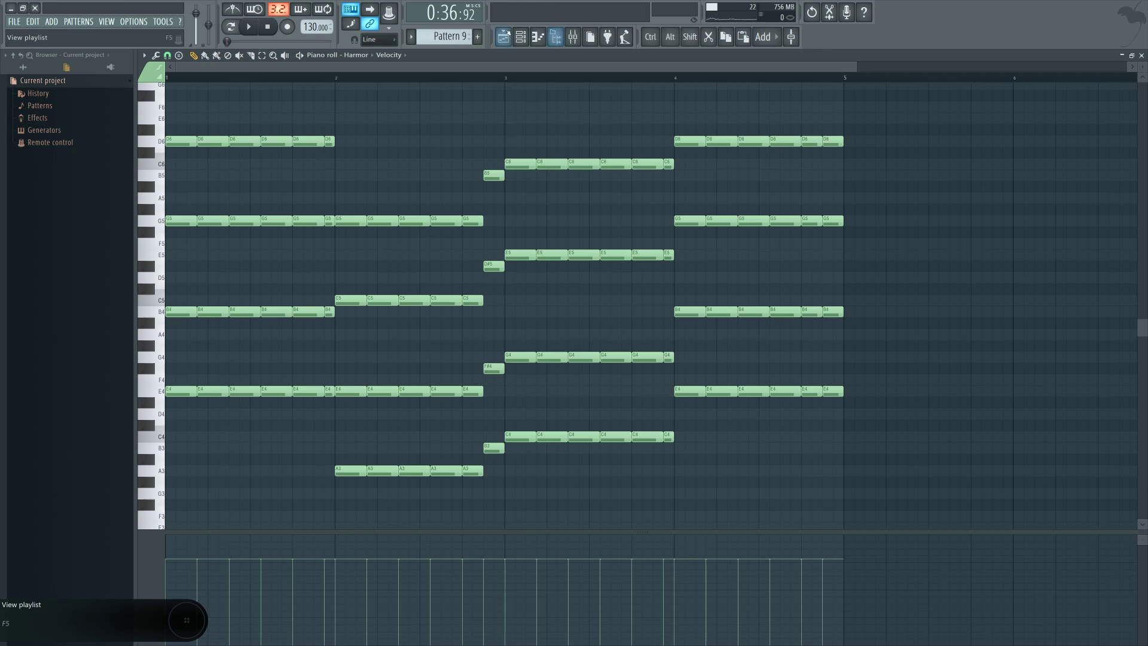
Step: Switch to the playlist and play back the layered audio clips on tracks 8 to 15 from bar 21
key(F5)
drag(483, 215, 514, 475)
drag(608, 216, 620, 449)
drag(501, 203, 532, 473)
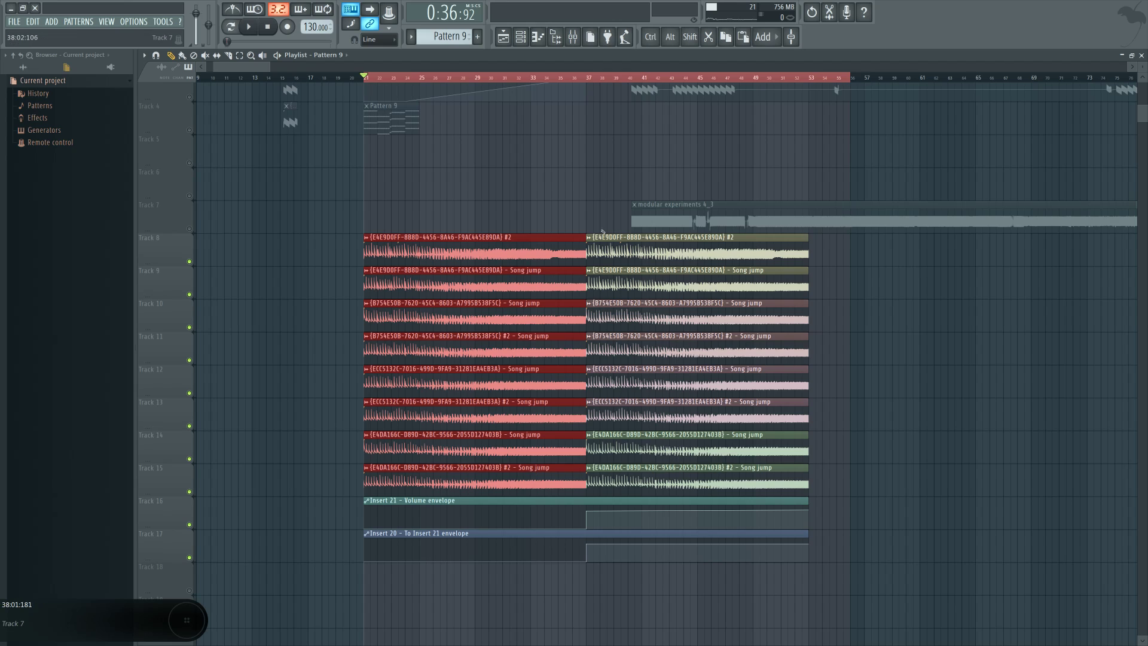
drag(599, 201, 622, 494)
click(474, 178)
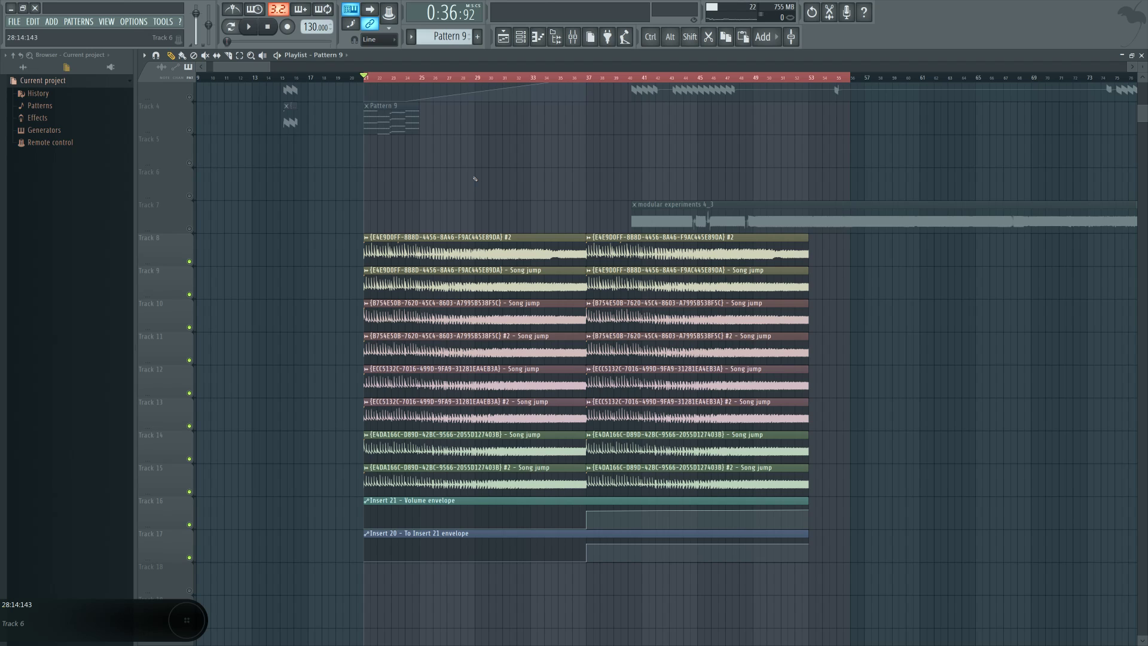
key(space)
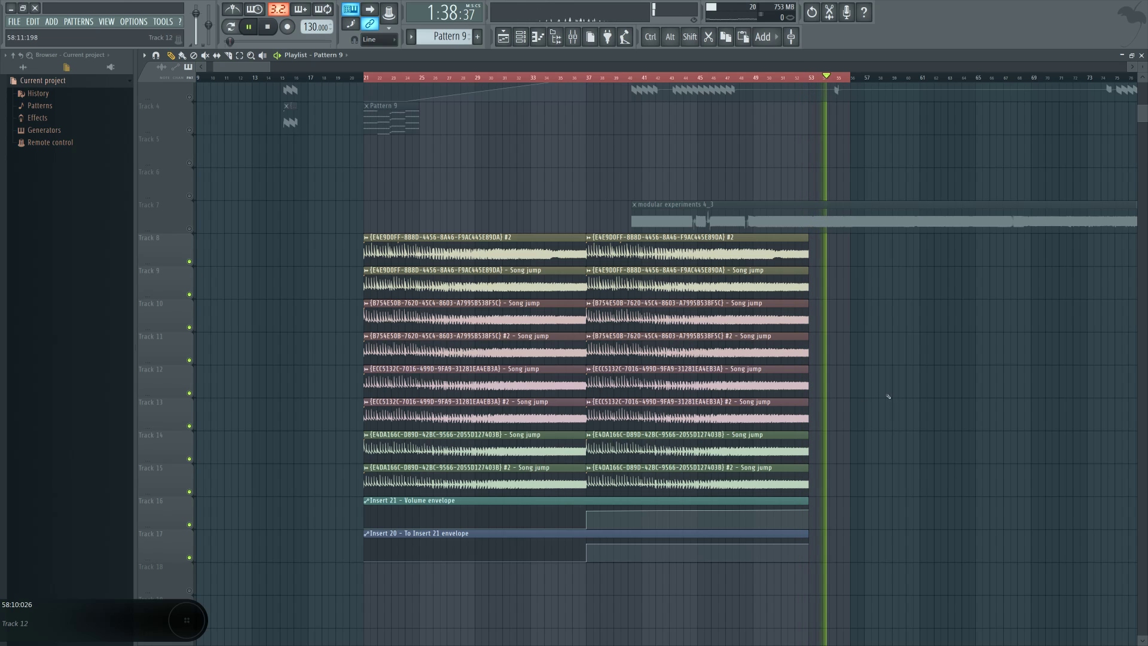
key(space)
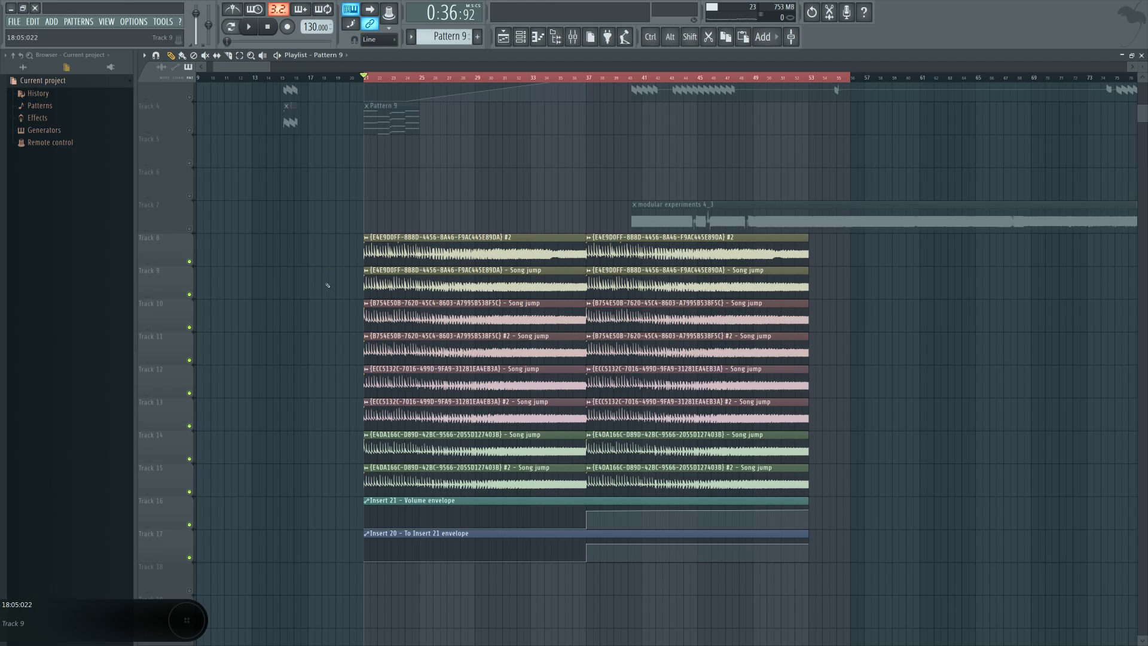
drag(389, 256, 396, 287)
ctrl+click(402, 320)
ctrl+click(406, 352)
drag(408, 381, 414, 481)
key(ctrl+d)
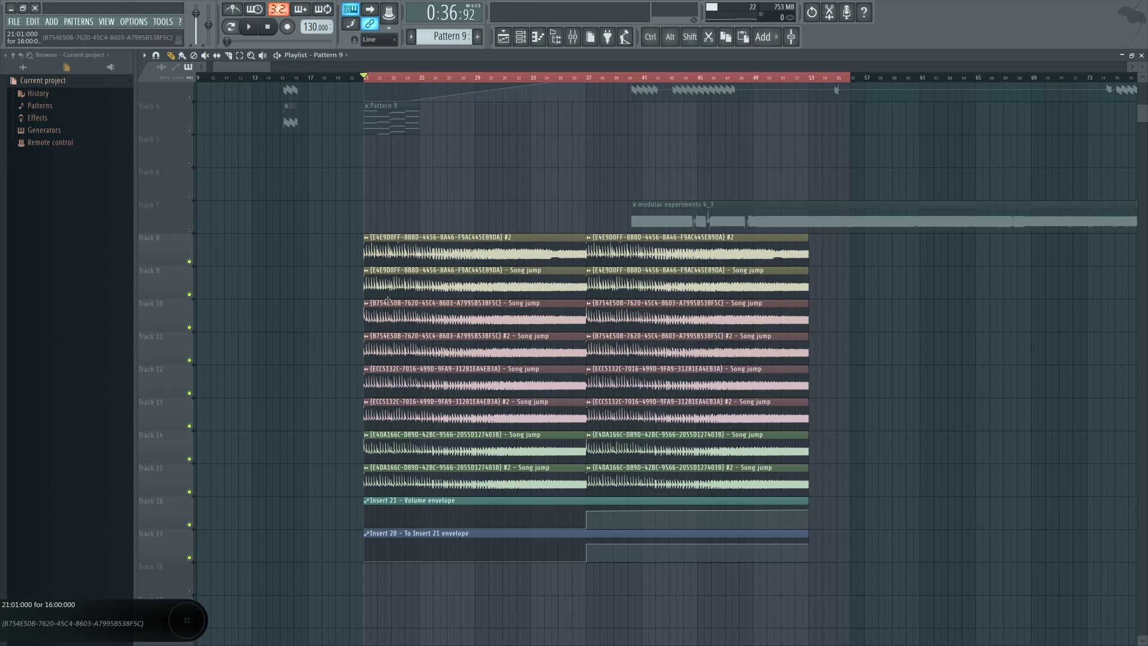
ctrl+click(429, 251)
ctrl+click(413, 284)
ctrl+click(300, 293)
scroll(315, 312, up, 6)
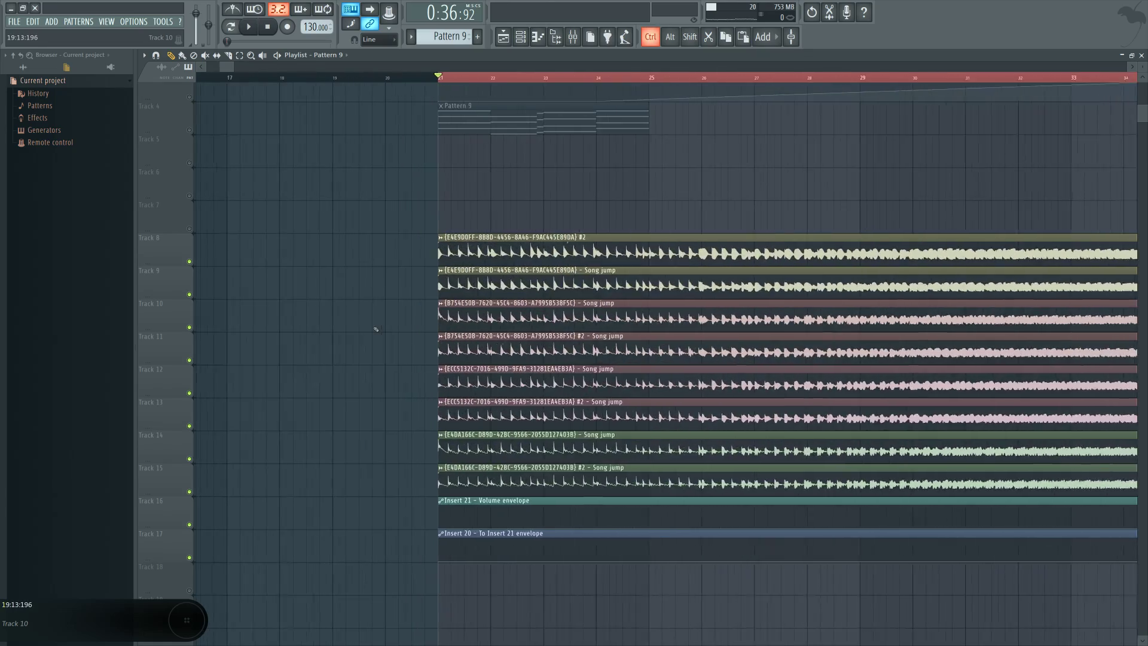
scroll(376, 329, down, 5)
scroll(368, 281, up, 1)
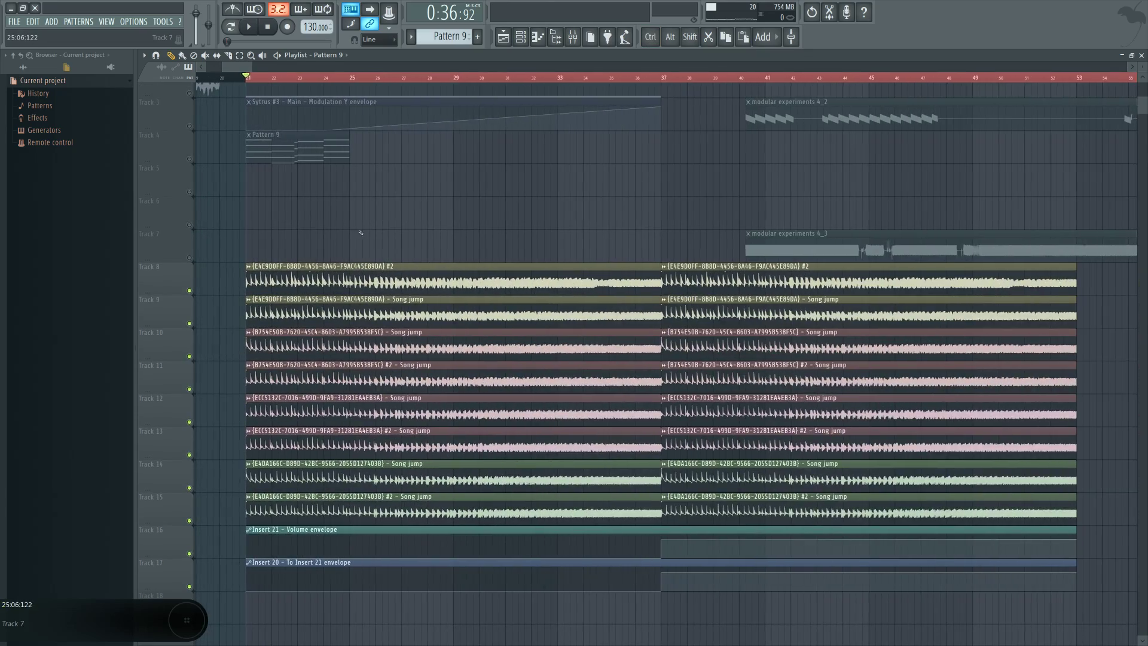
drag(361, 233, 505, 482)
click(498, 202)
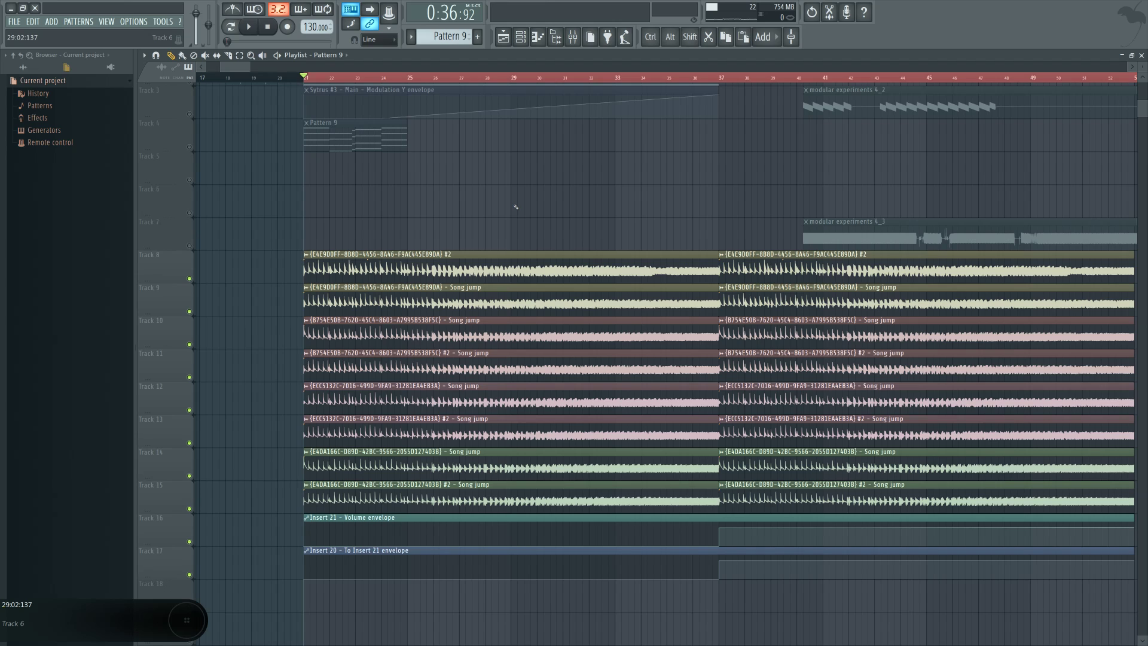
Step: Compare the waveforms of the layered audio clips on tracks 8 to 15 up close around bars 21 to 24
click(424, 255)
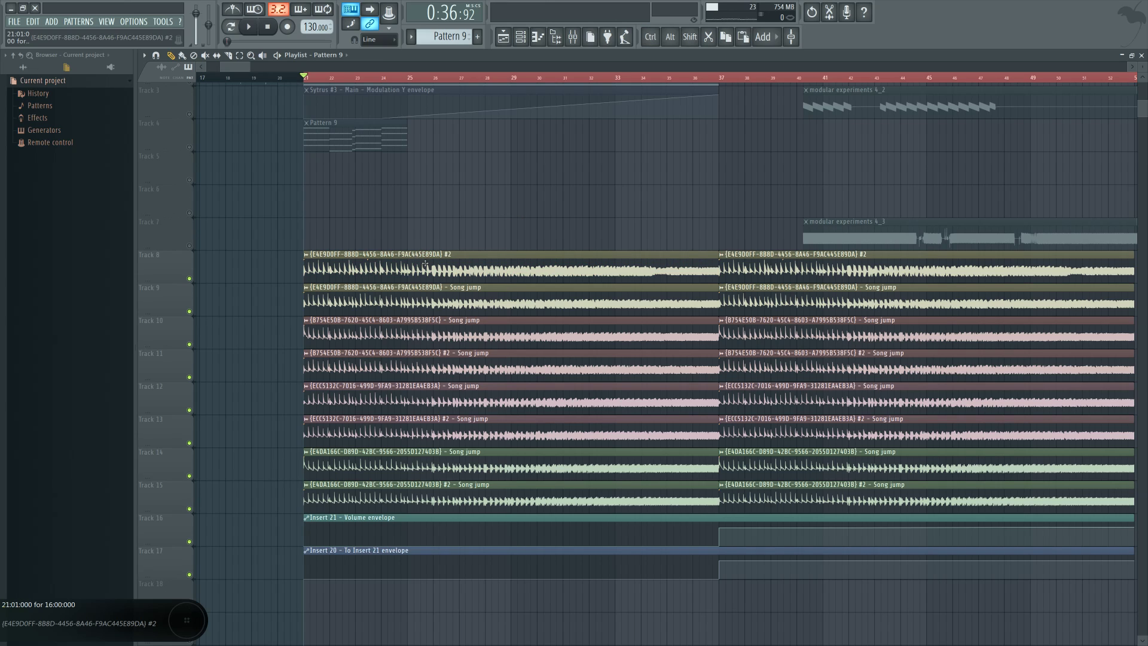
click(499, 297)
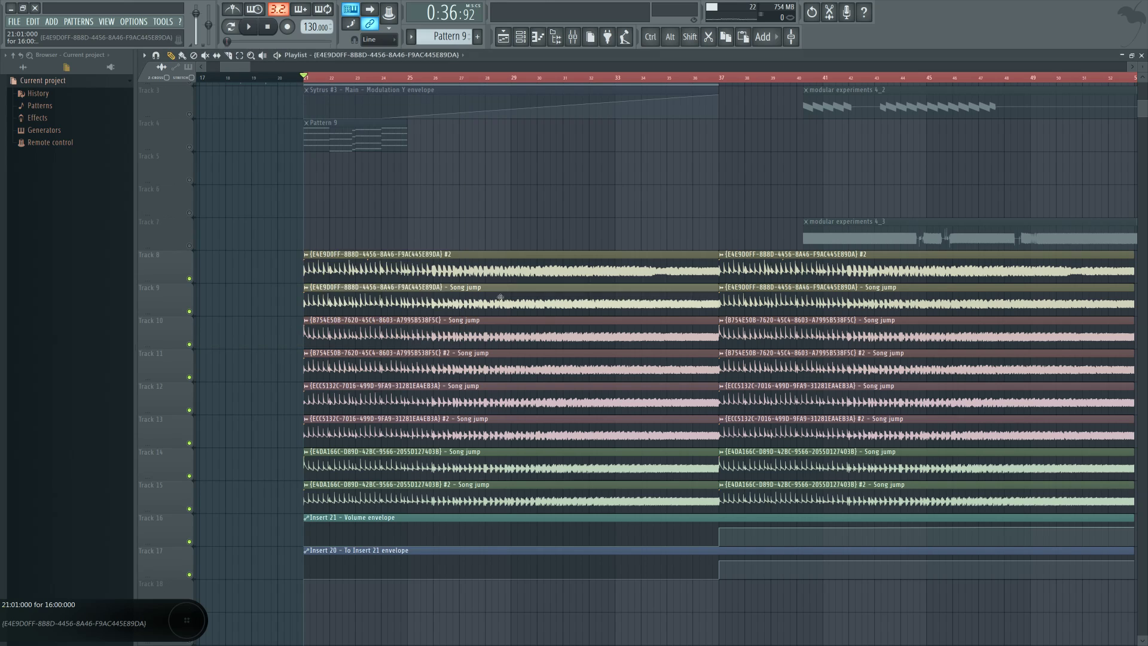
click(499, 298)
scroll(307, 254, up, 1)
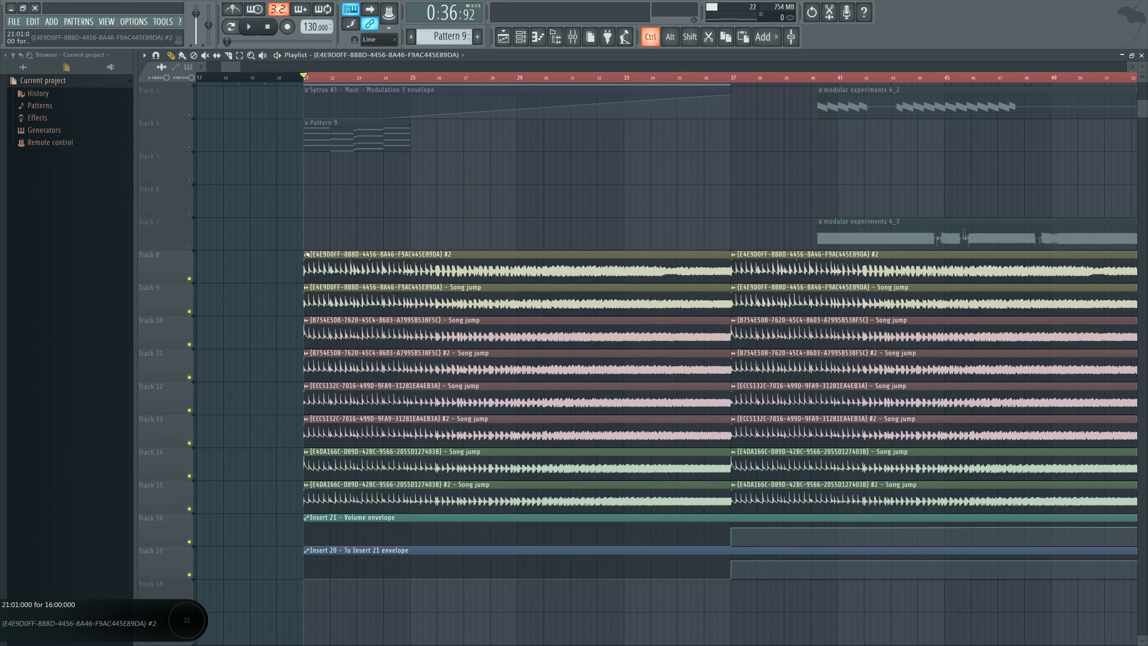
scroll(306, 254, up, 4)
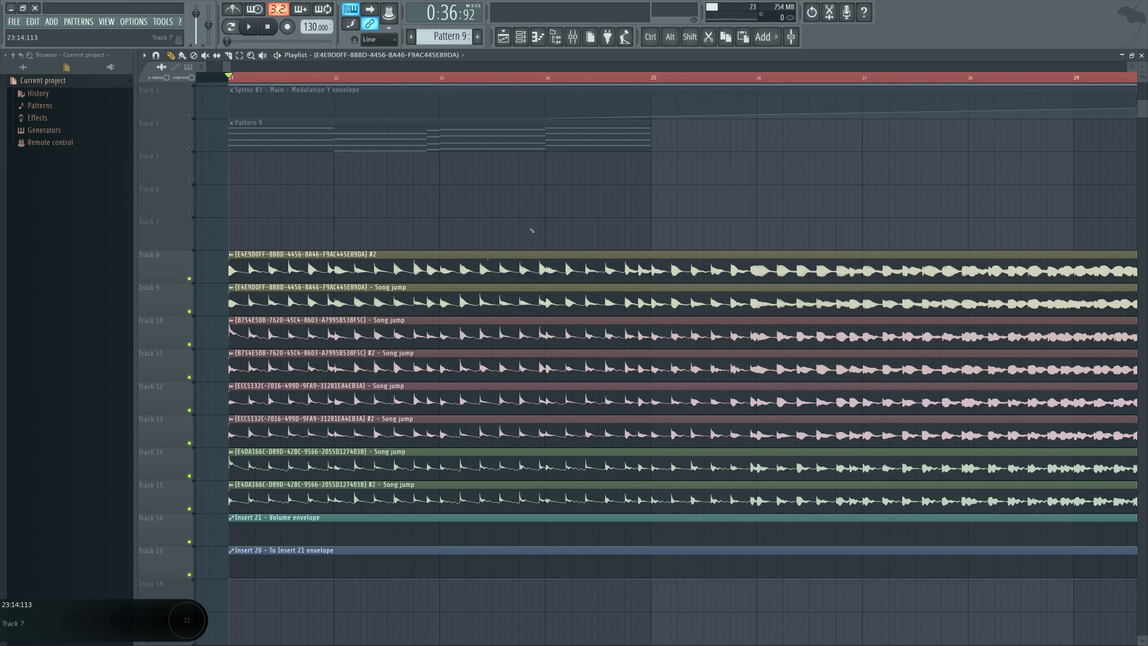
scroll(530, 231, up, 5)
scroll(544, 250, up, 2)
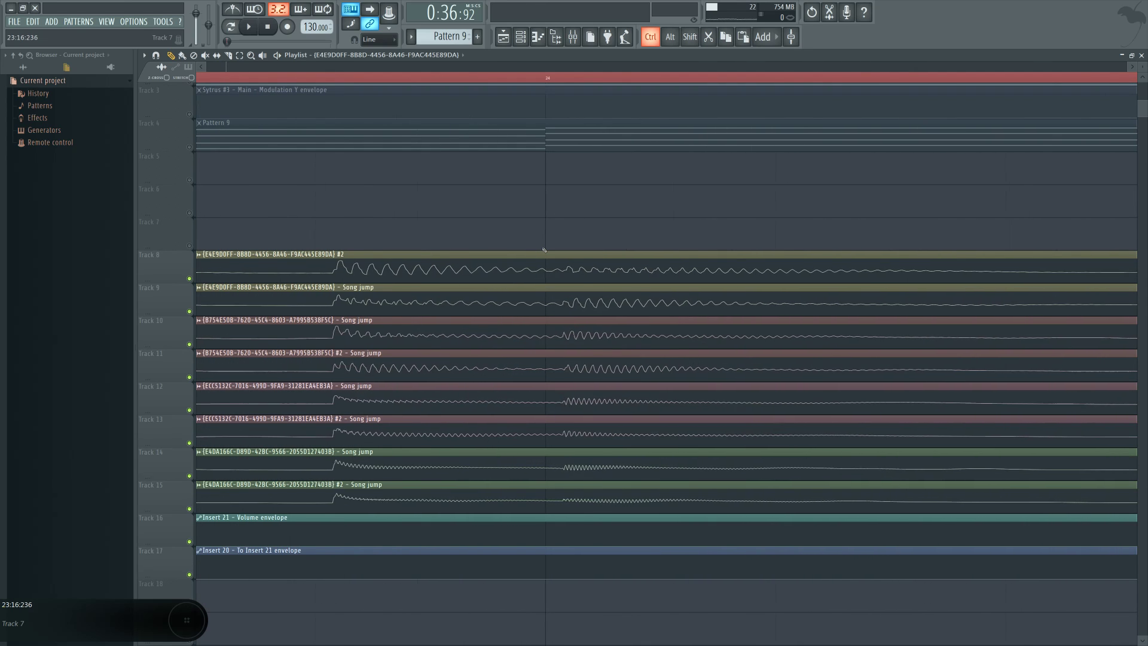
scroll(544, 250, down, 6)
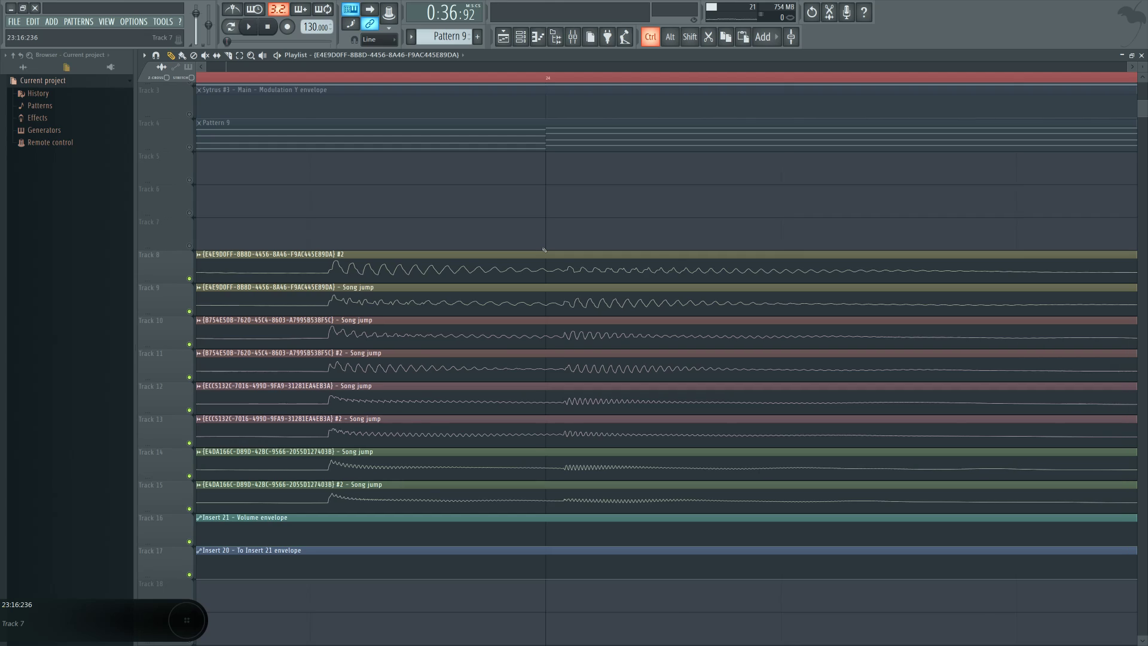
scroll(544, 250, up, 6)
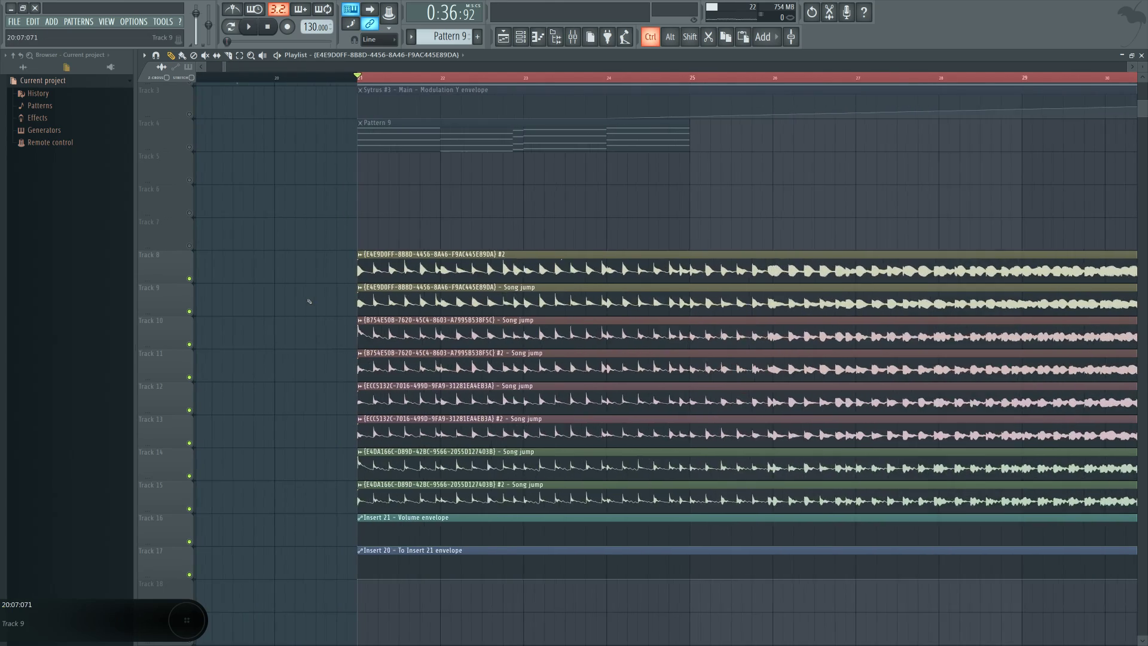
scroll(533, 337, up, 1)
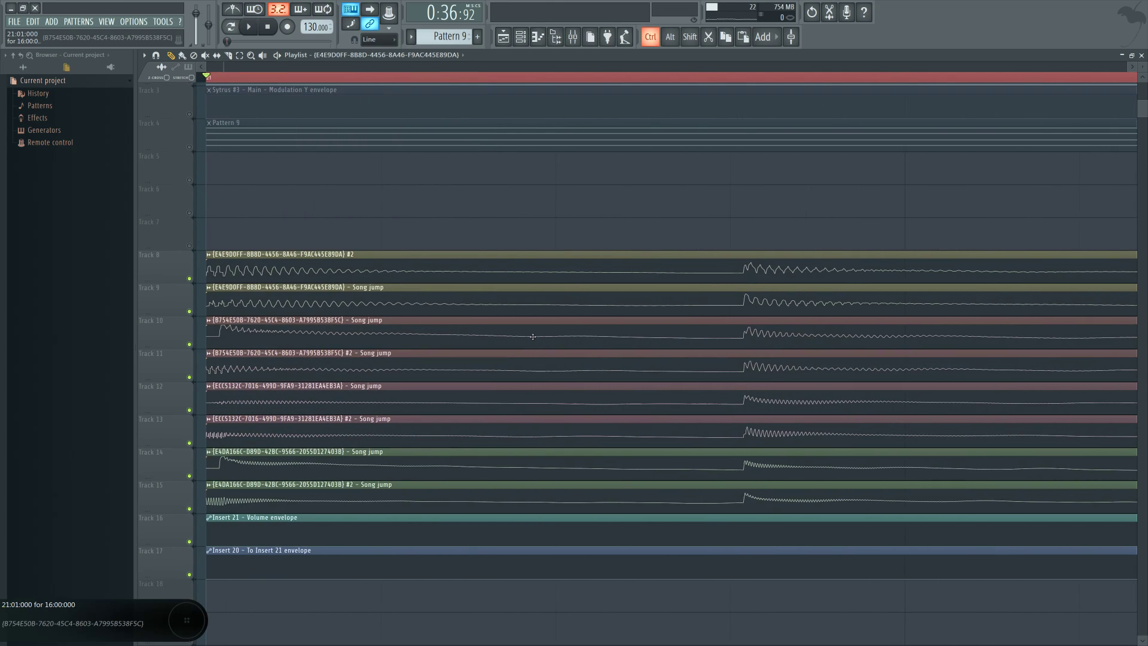
scroll(533, 336, down, 8)
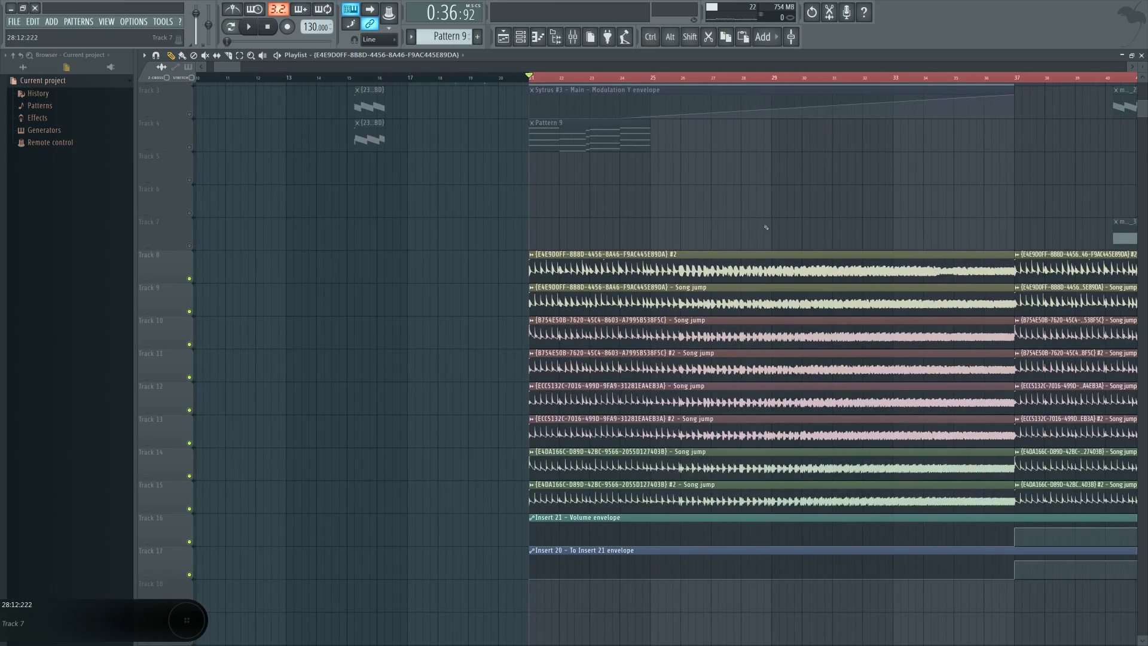
scroll(595, 239, up, 4)
scroll(598, 240, down, 3)
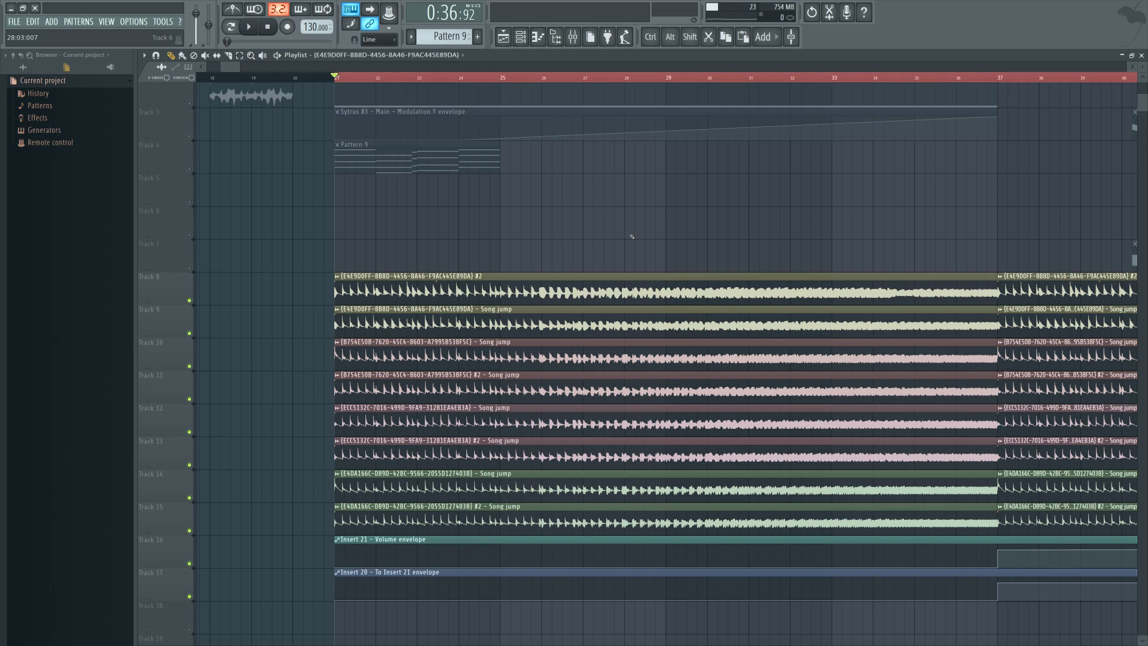
scroll(528, 254, up, 2)
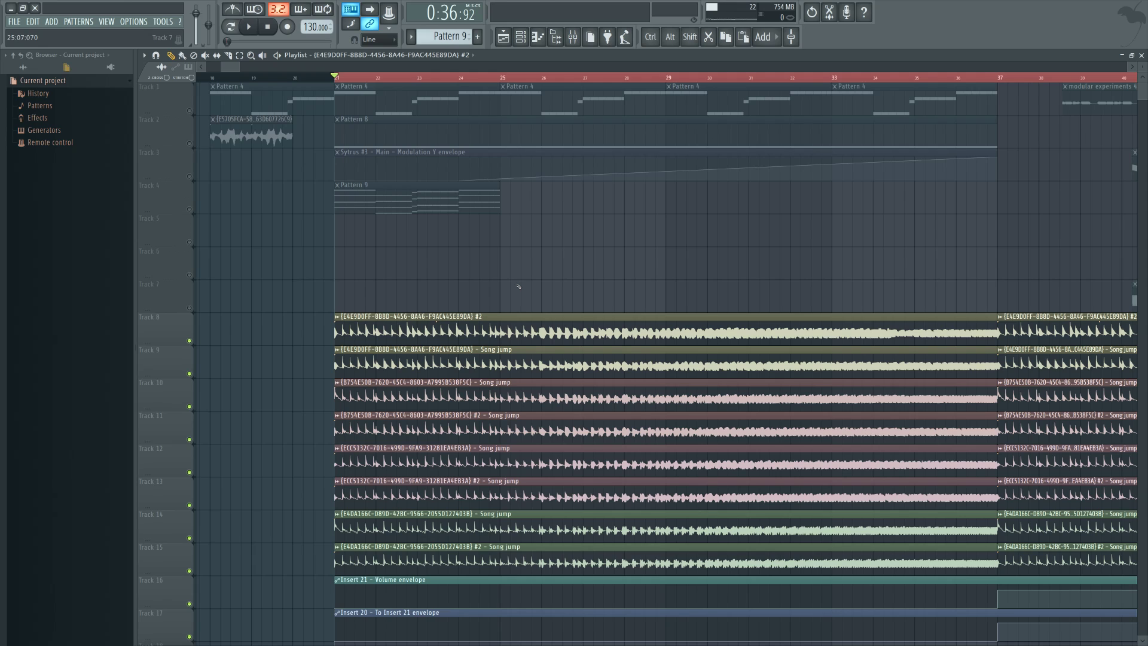
Step: Solo track 8 together with track 9 and briefly play the two clips from bar 21
right_click(190, 341)
click(190, 374)
key(space)
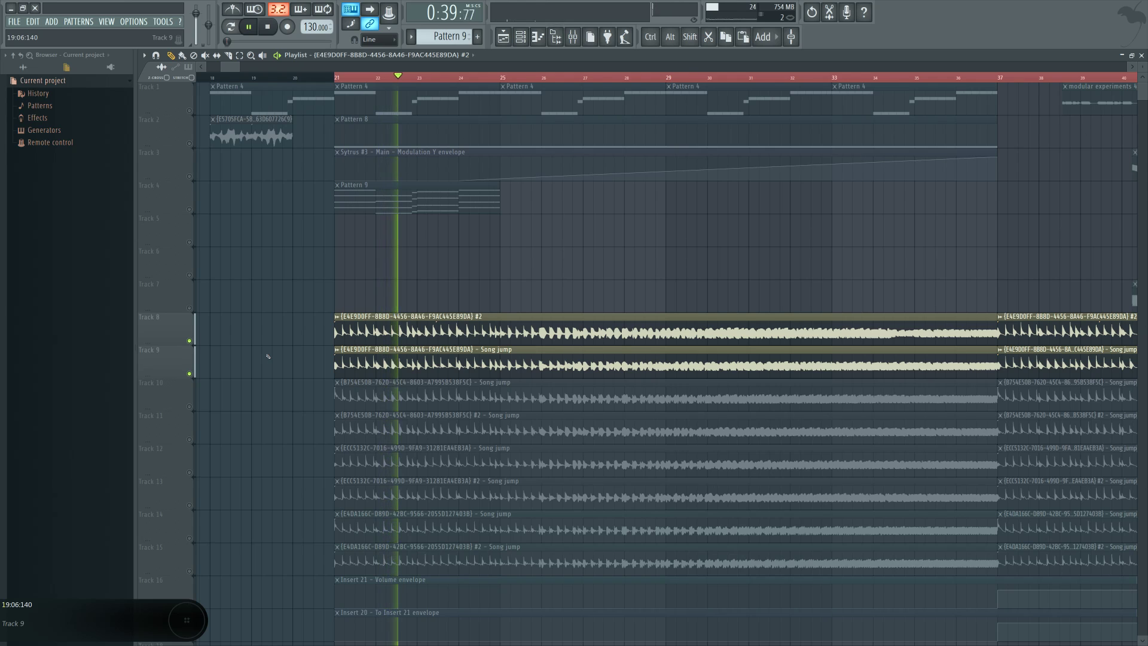
key(space)
Step: Examine how the transients of the soloed clips on tracks 8 and 9 line up at high magnification
scroll(449, 363, up, 5)
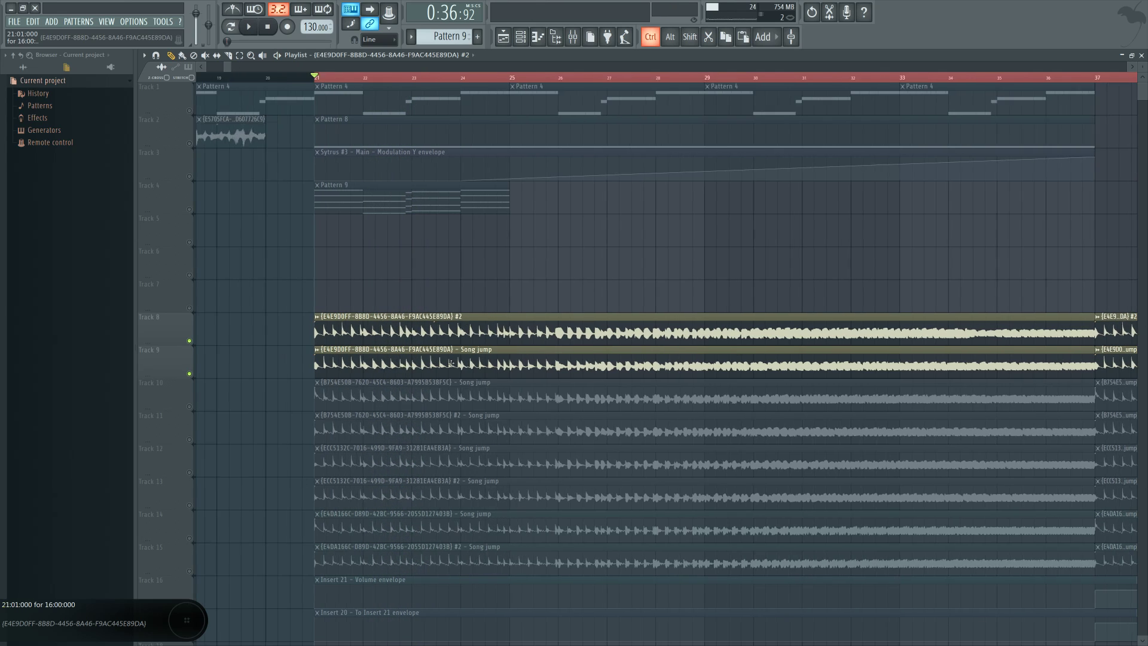
scroll(449, 363, up, 5)
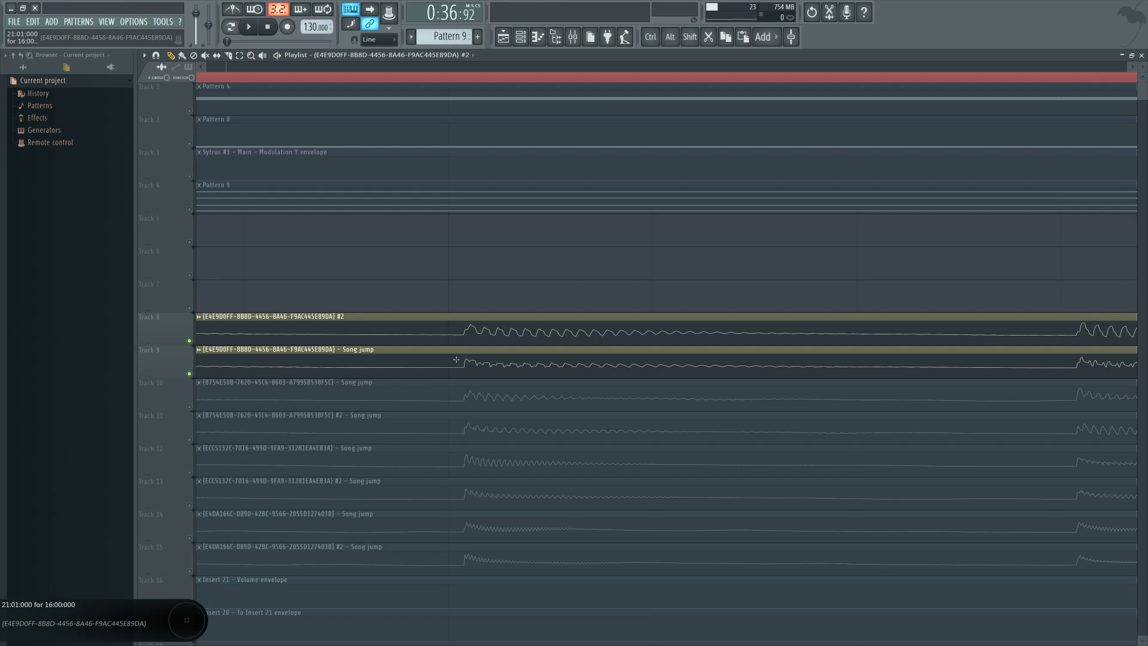
scroll(457, 360, down, 3)
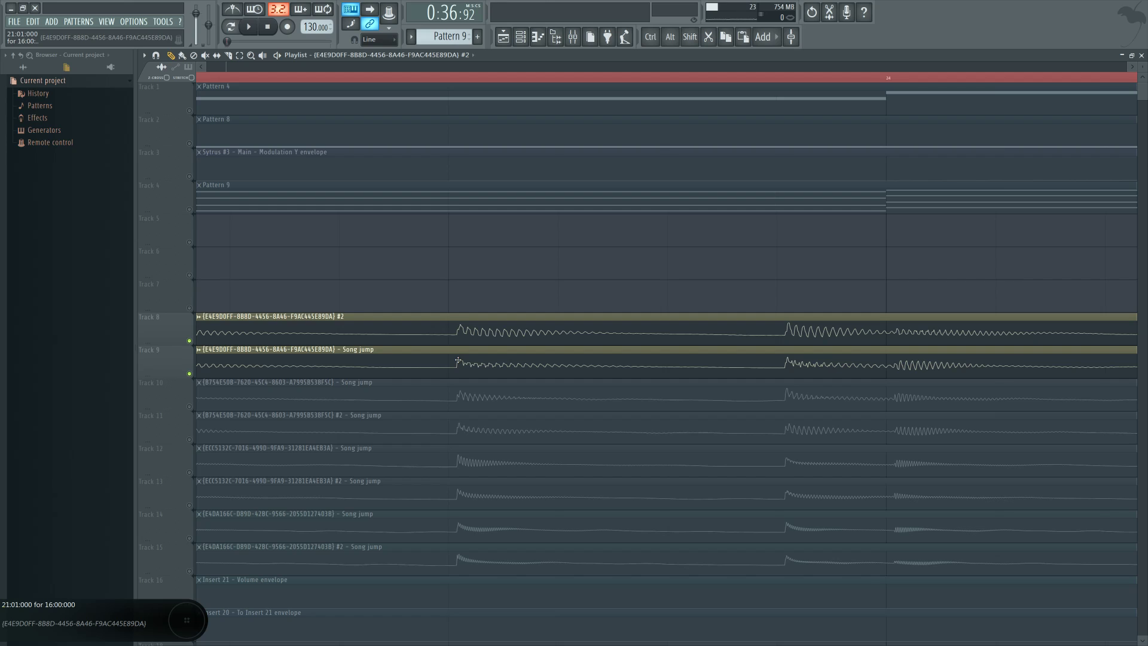
scroll(600, 349, up, 3)
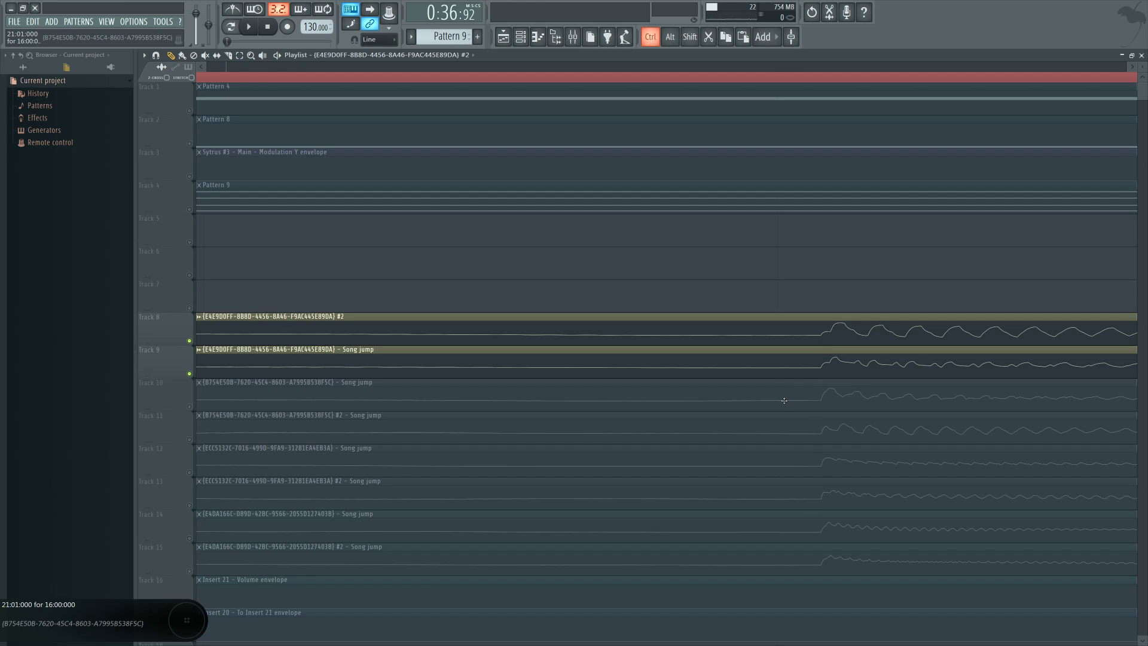
ctrl+scroll(821, 341, up, 6)
ctrl+scroll(783, 401, down, 6)
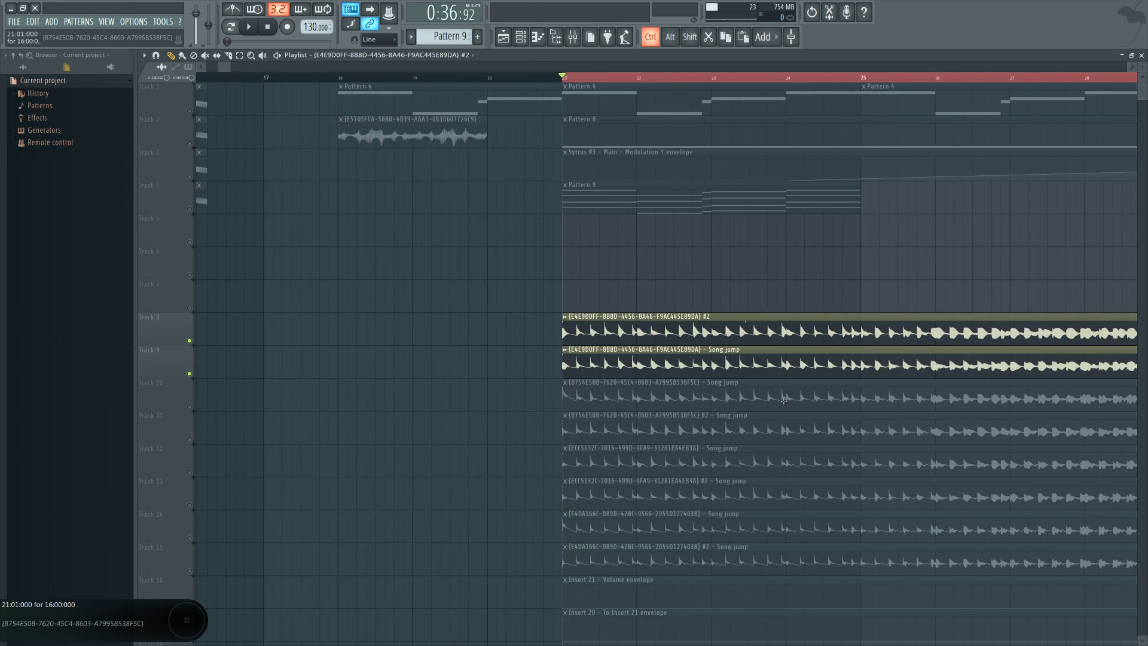
ctrl+scroll(595, 284, down, 4)
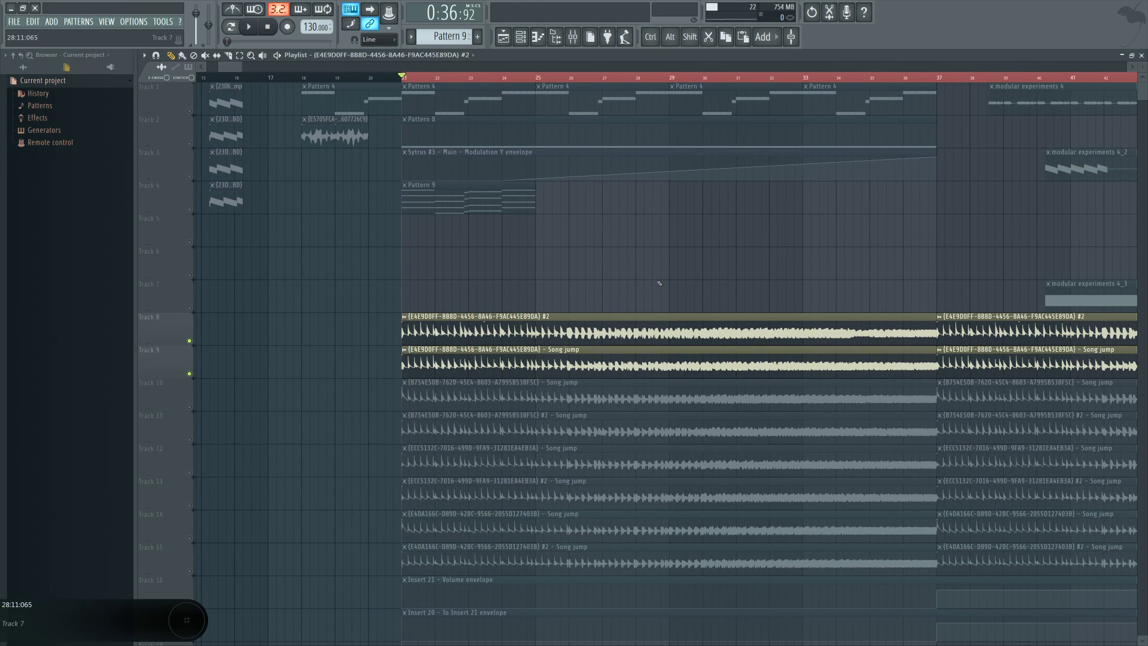
Step: Open Fruity parametric EQ 2 on mixer Insert 20, start playback and switch the EQ to its flat compare setting
click(572, 36)
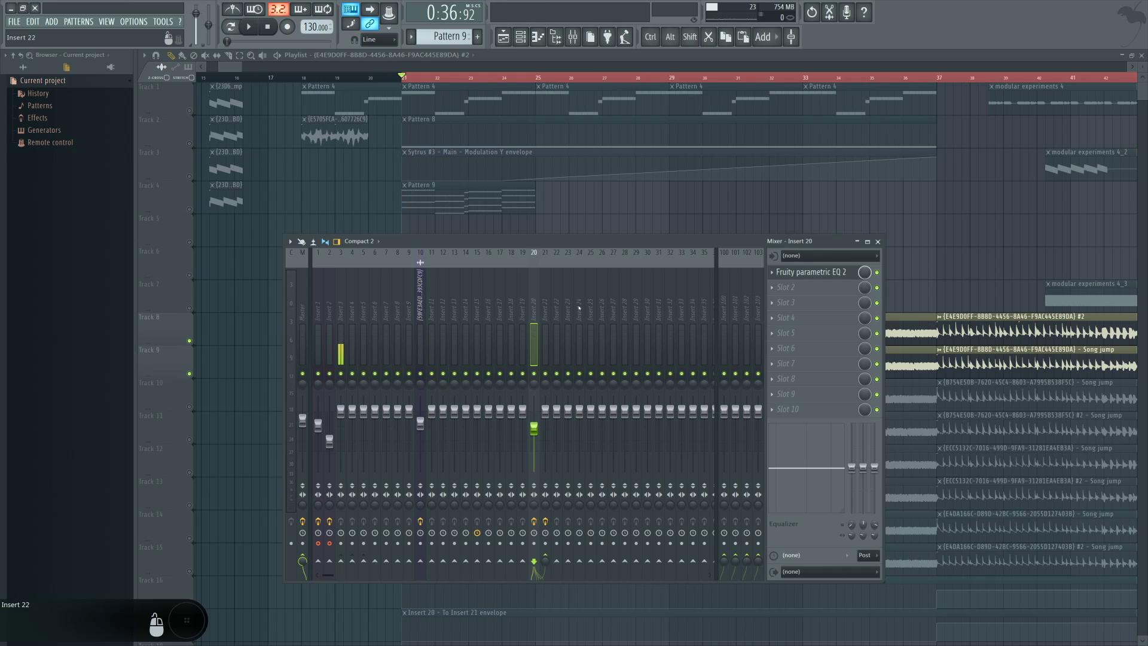
click(811, 271)
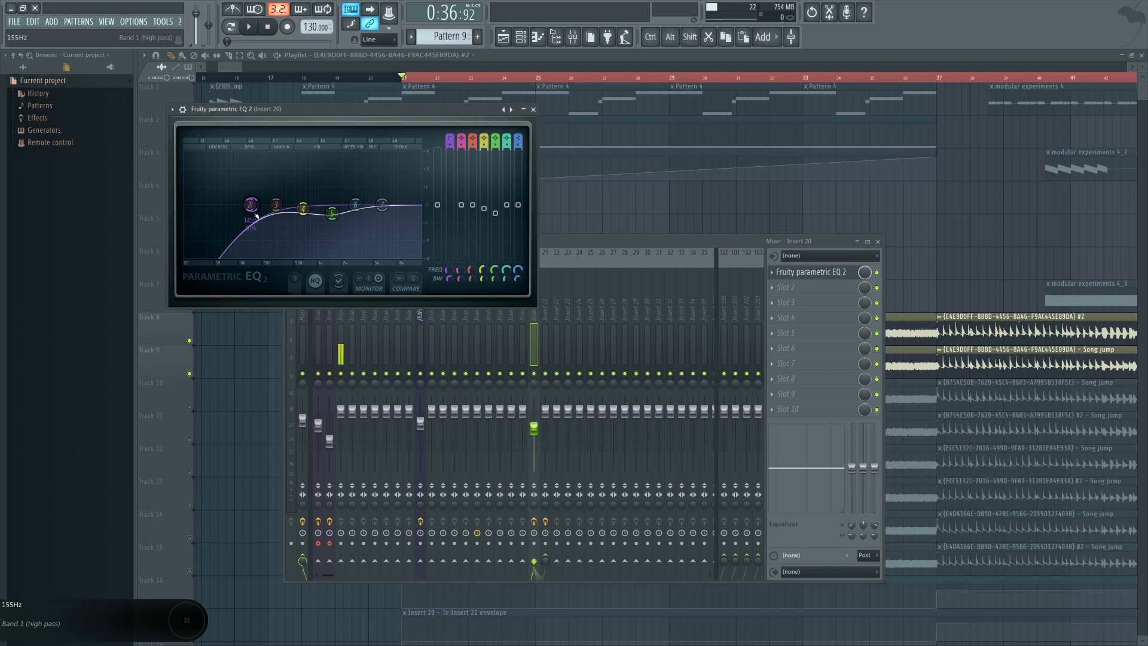
drag(255, 214, 214, 211)
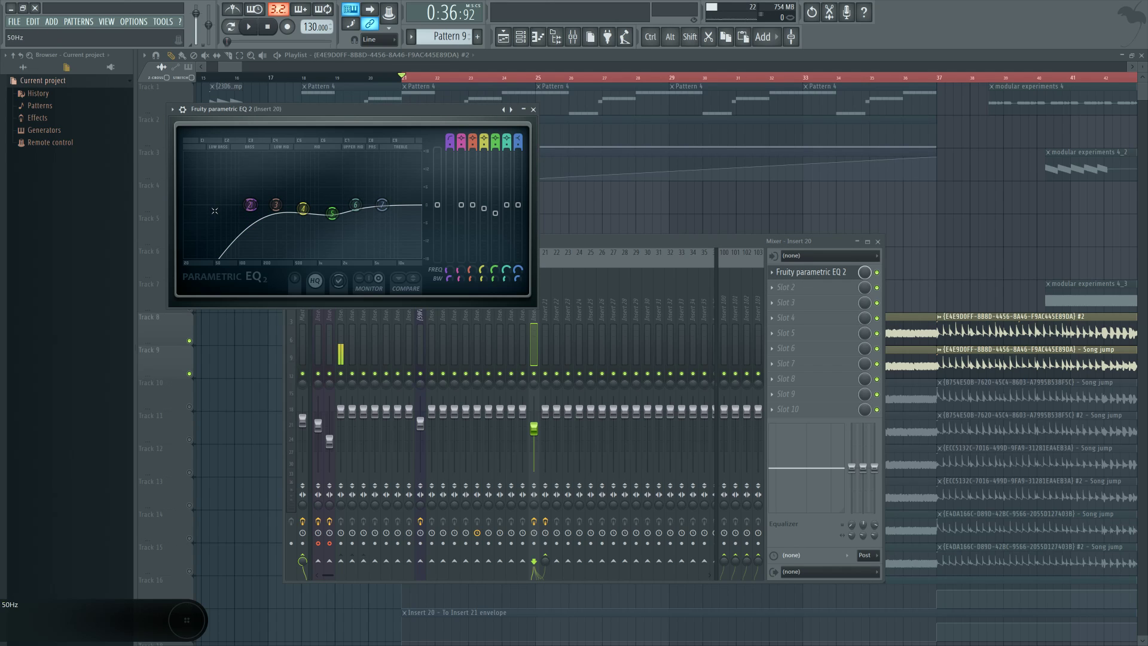
key(space)
click(415, 281)
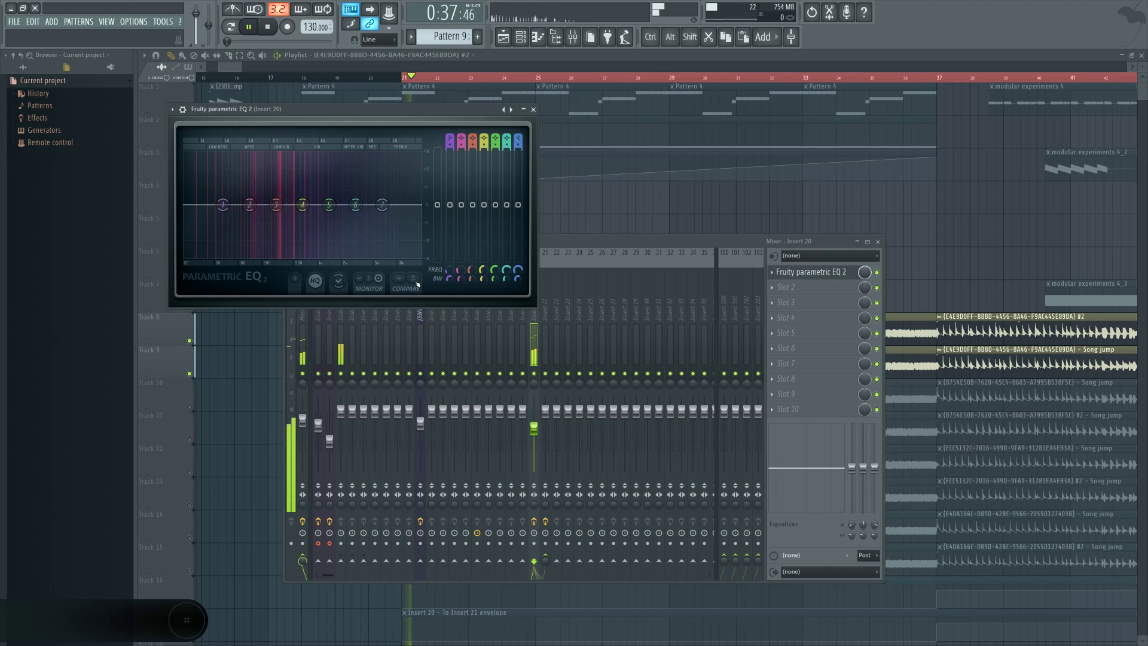
Step: Return to the playlist, end the solo on track 8 and mute tracks 1 to 4
click(195, 343)
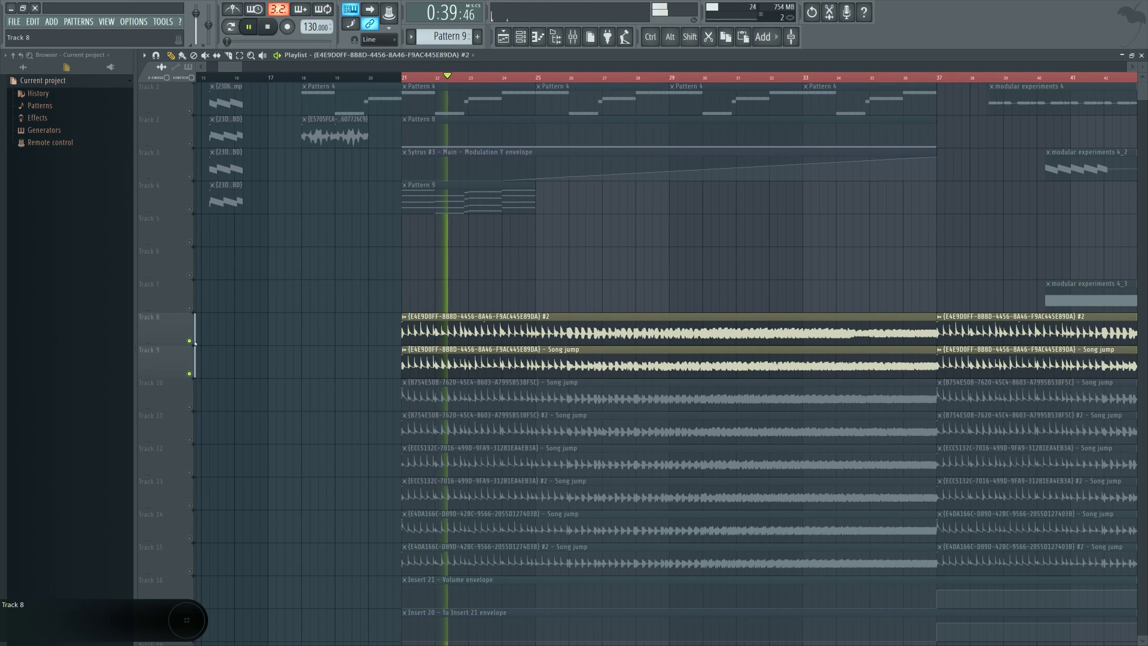
right_click(190, 340)
click(190, 110)
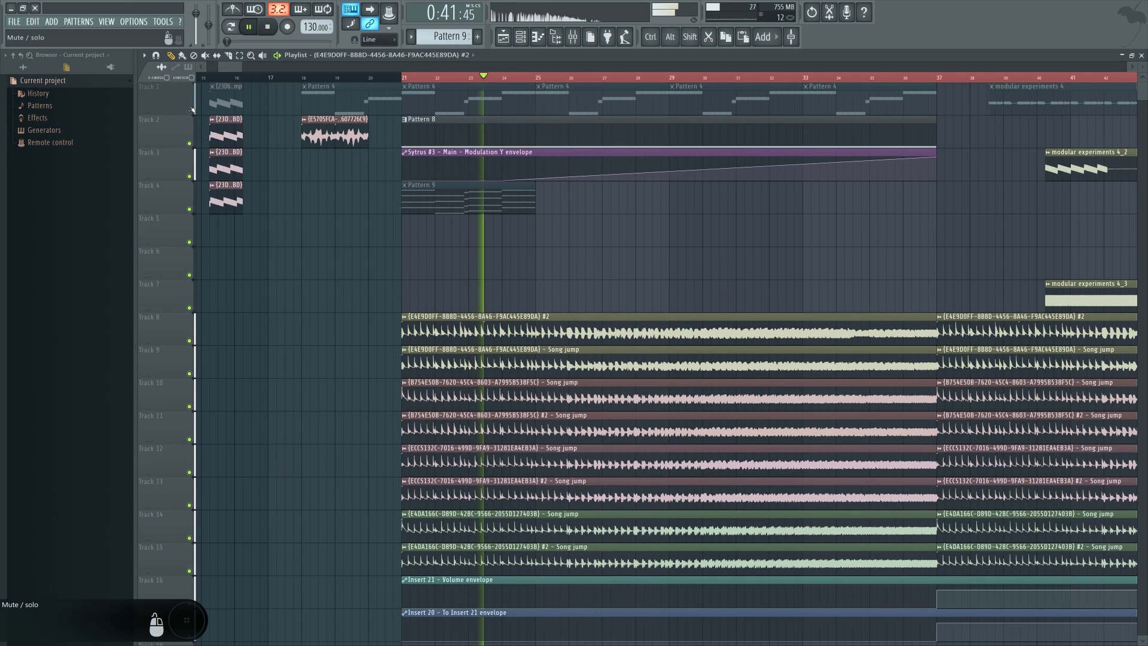
click(189, 143)
click(189, 176)
click(189, 210)
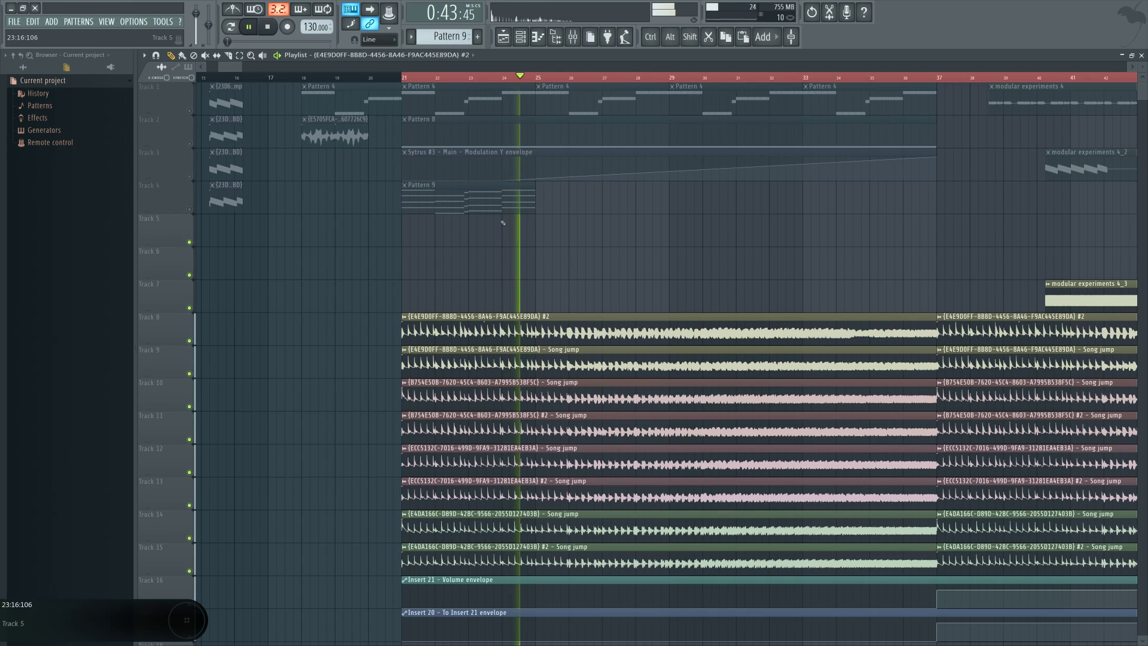
Step: Reopen the parametric EQ on mixer Insert 20 to inspect the spectrum of all the layered clips during playback
scroll(503, 222, down, 2)
key(F9)
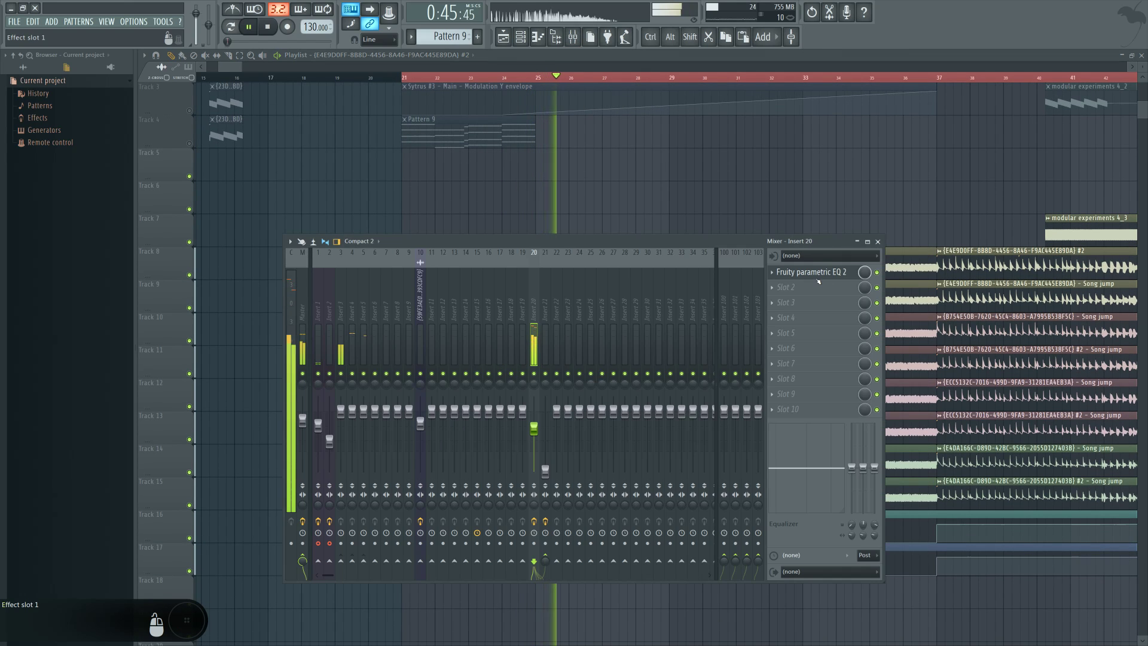
click(817, 273)
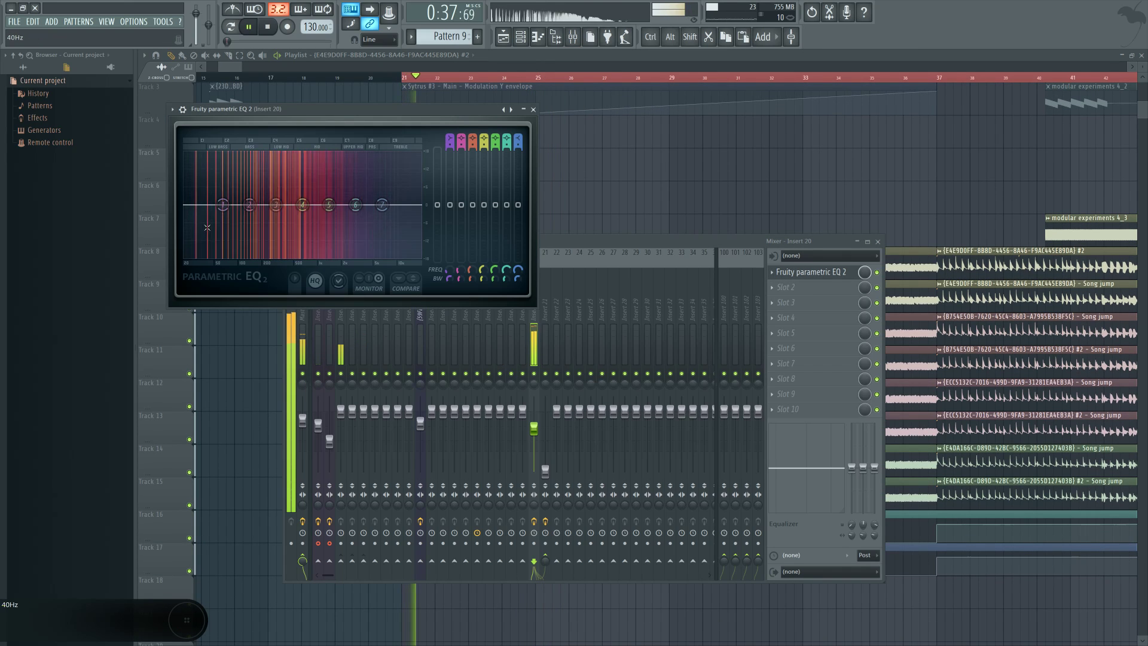
Step: Restart playback with the shaped EQ curve on Insert 20 to compare it against the flat setting, and close all plugin and mixer windows
key(space)
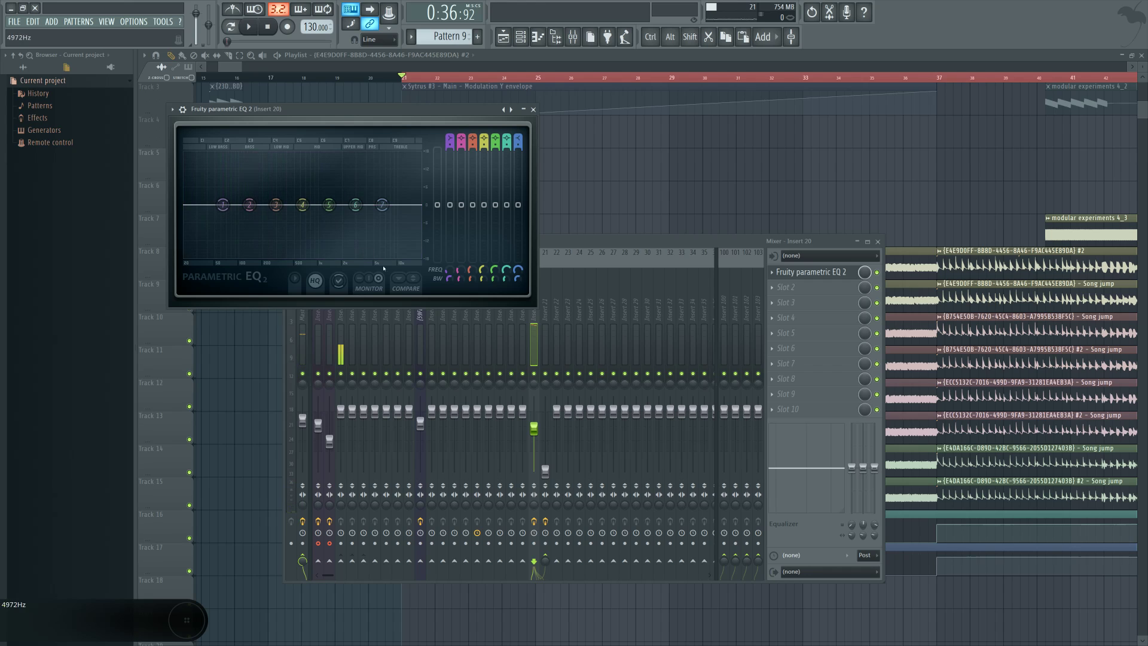
key(space)
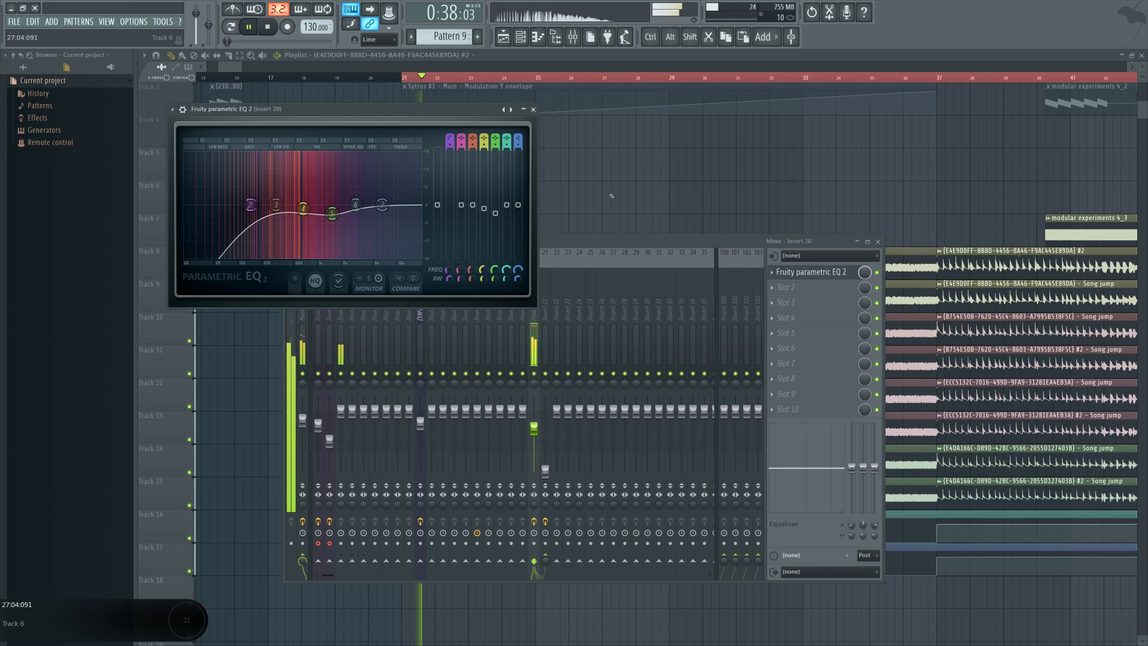
key(space)
key(F12)
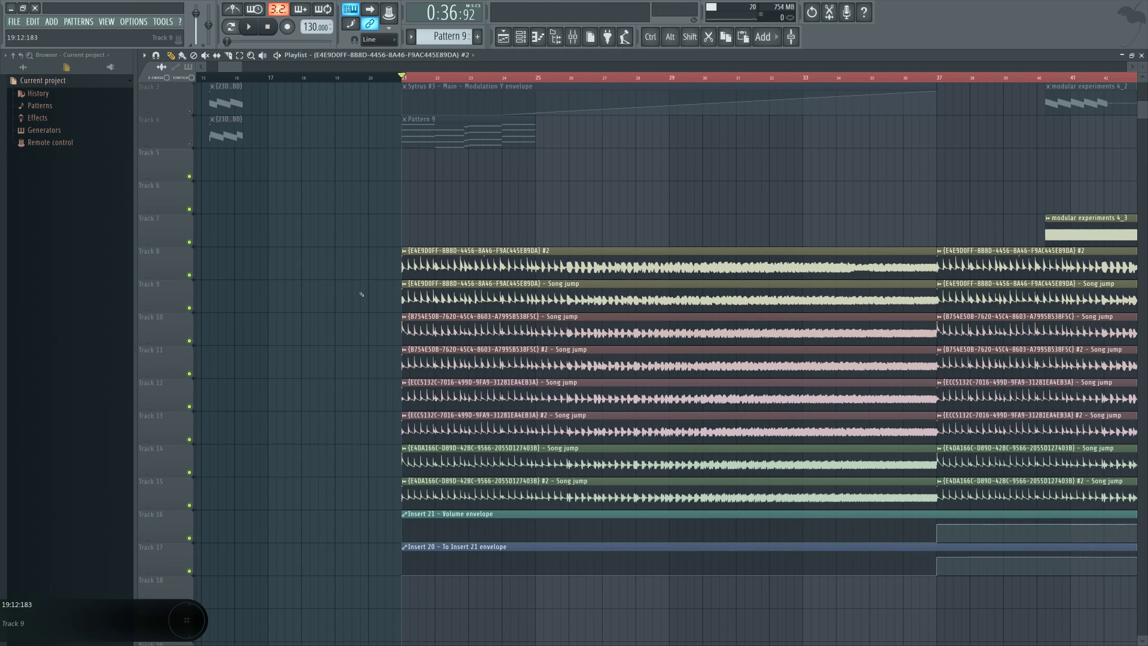
Step: Highlight the layered clips starting at bar 21 on tracks 8 to 15 from top to bottom, and clear the selection
drag(543, 203, 468, 239)
drag(399, 299, 406, 330)
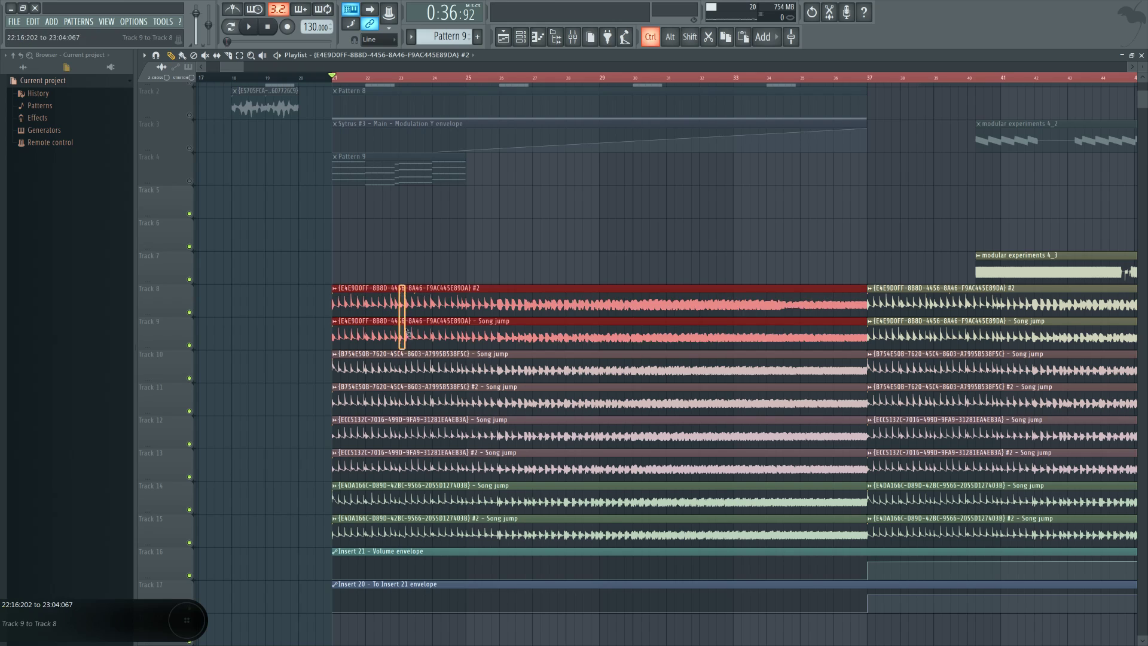
click(412, 366)
click(418, 399)
click(425, 432)
click(429, 464)
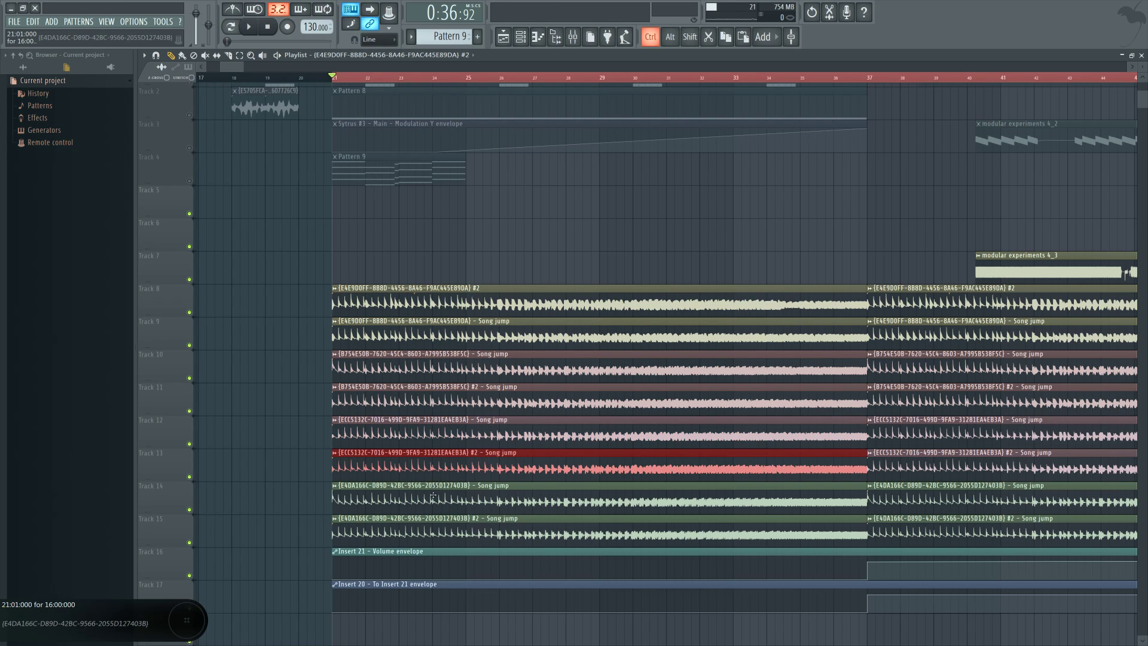
click(433, 496)
click(437, 529)
click(299, 440)
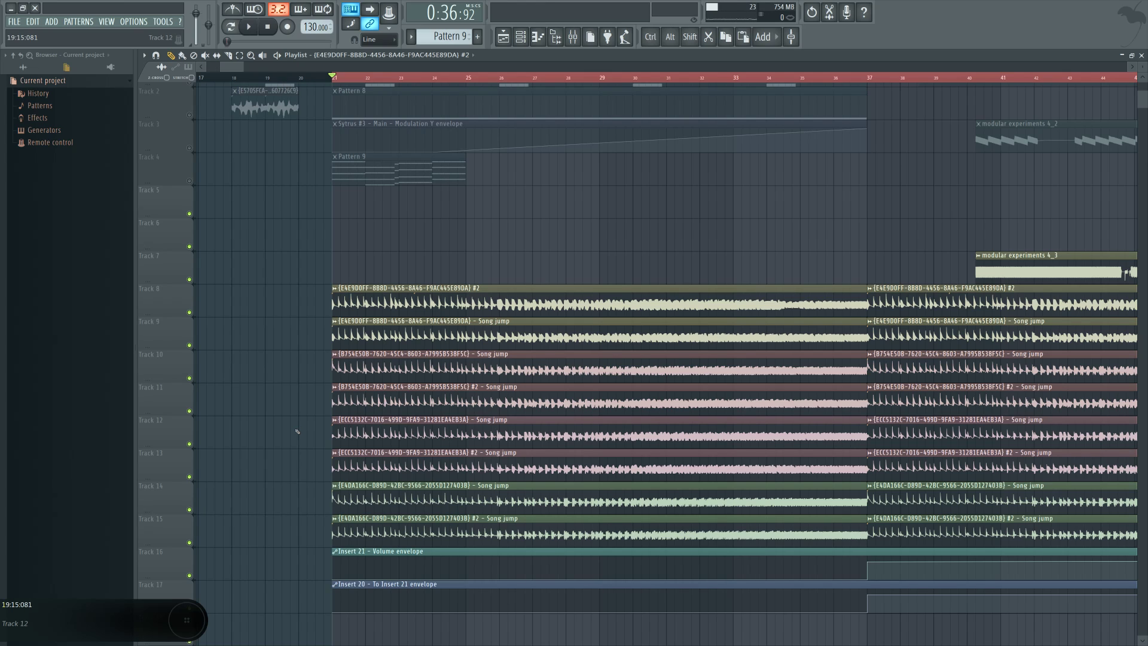
Step: Highlight the whole stack of clips on tracks 8 to 15, and listen to the layers from bar 33
drag(471, 297, 504, 530)
key(ctrl+d)
click(424, 487)
key(ctrl+d)
click(732, 78)
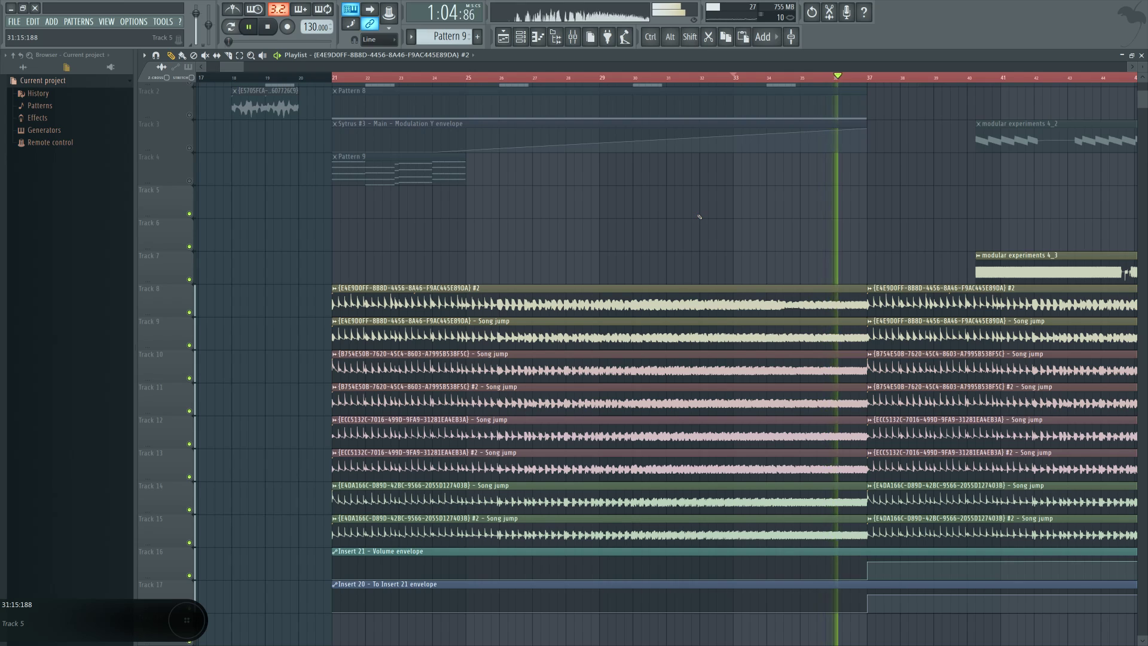
key(space)
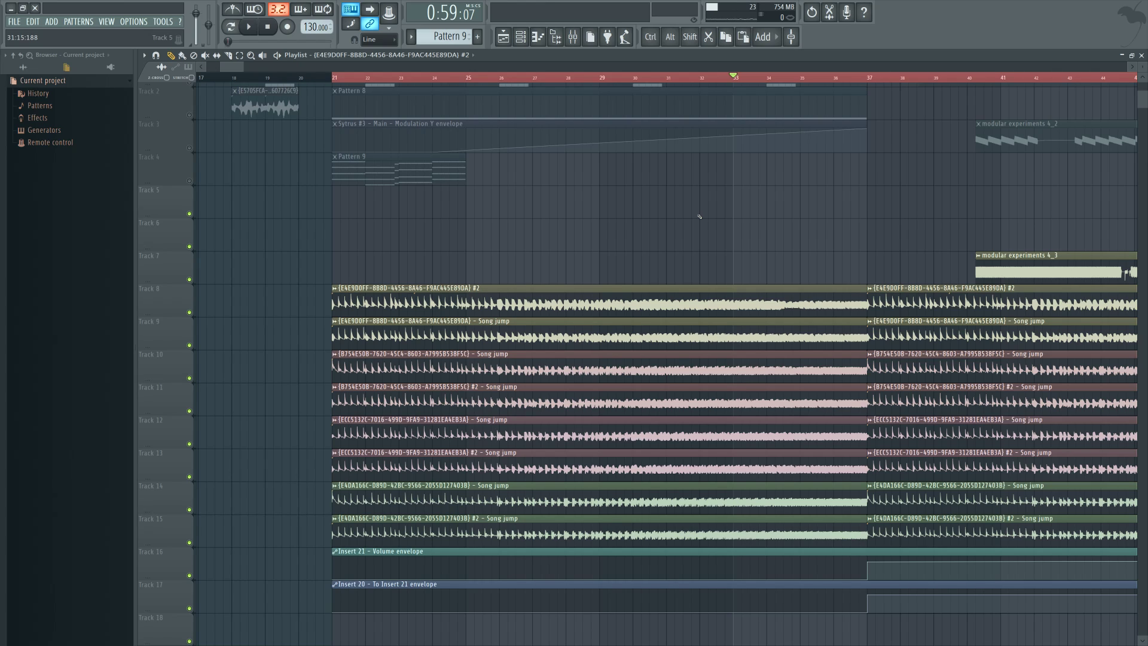
drag(467, 299, 507, 528)
click(445, 230)
Step: Open Pattern 9 and its Harmor instrument, switch to pattern mode, and play the chords to hear the source sound
double_click(420, 166)
click(520, 38)
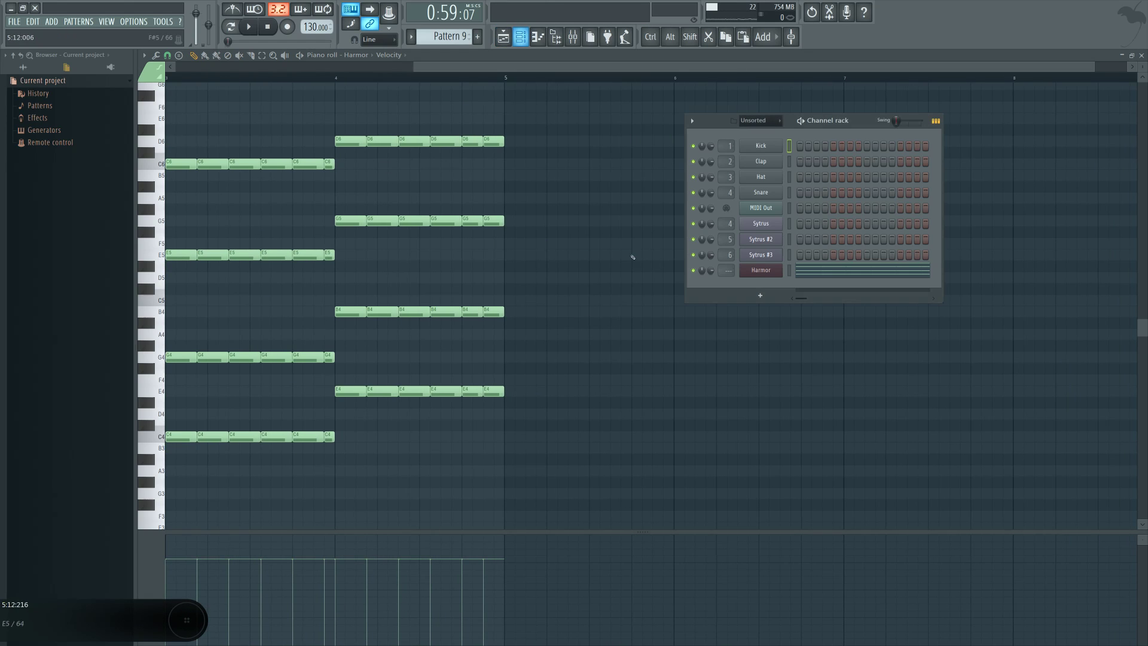
click(761, 274)
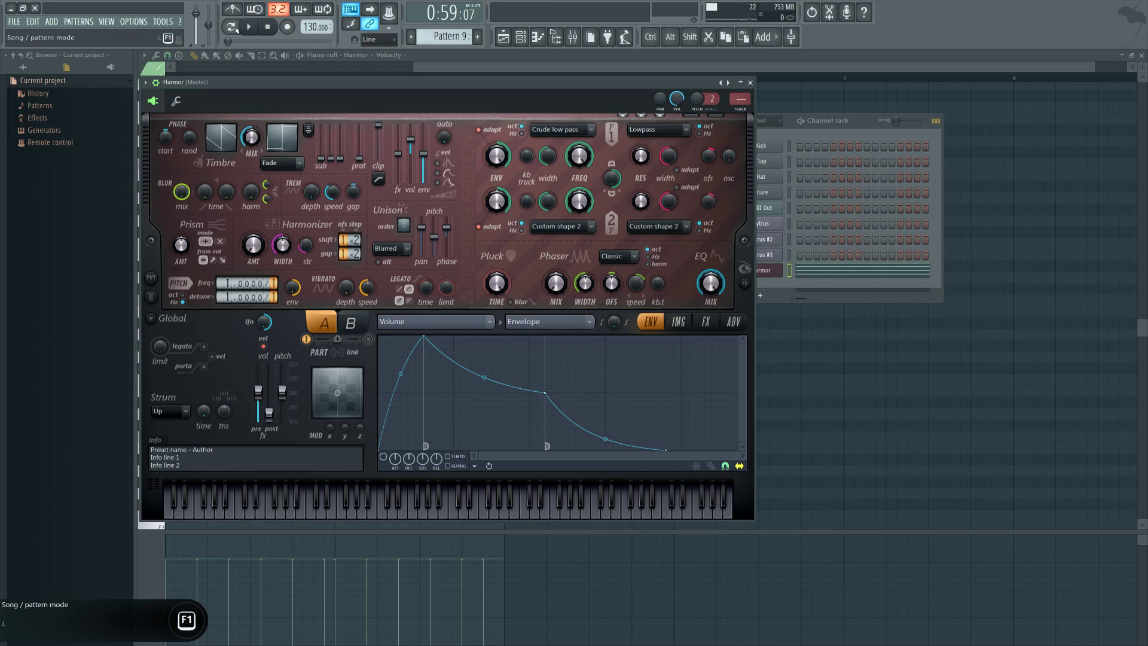
click(248, 27)
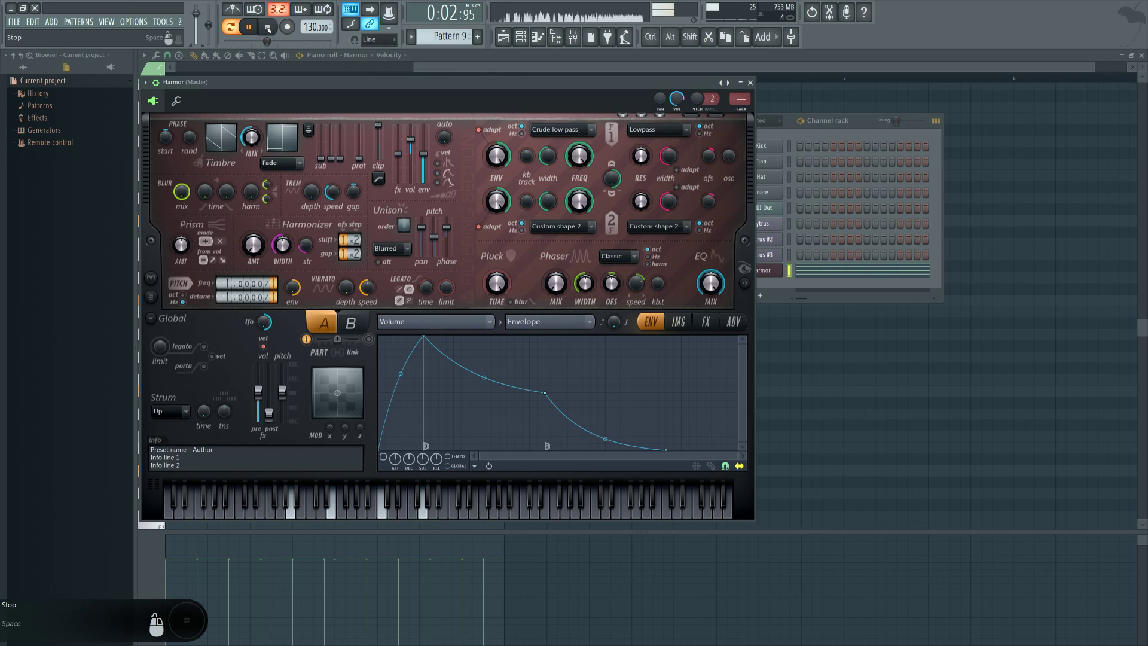
click(267, 28)
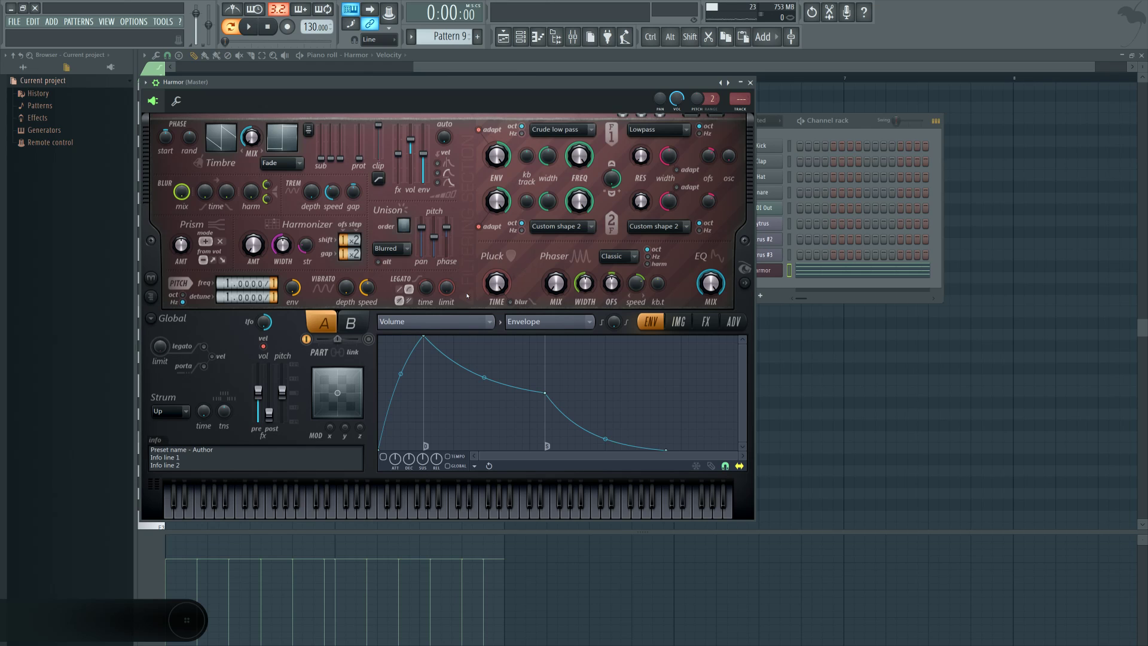
click(843, 273)
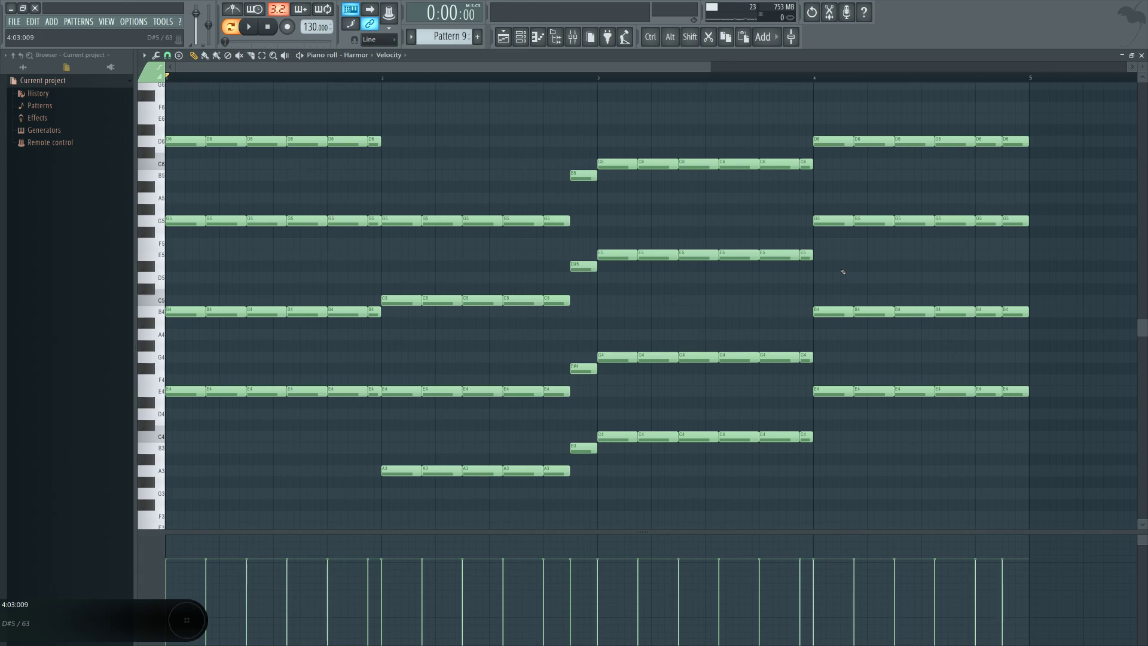
Step: Return to the playlist and reopen Harmor to review its volume envelope and other synth settings
click(504, 36)
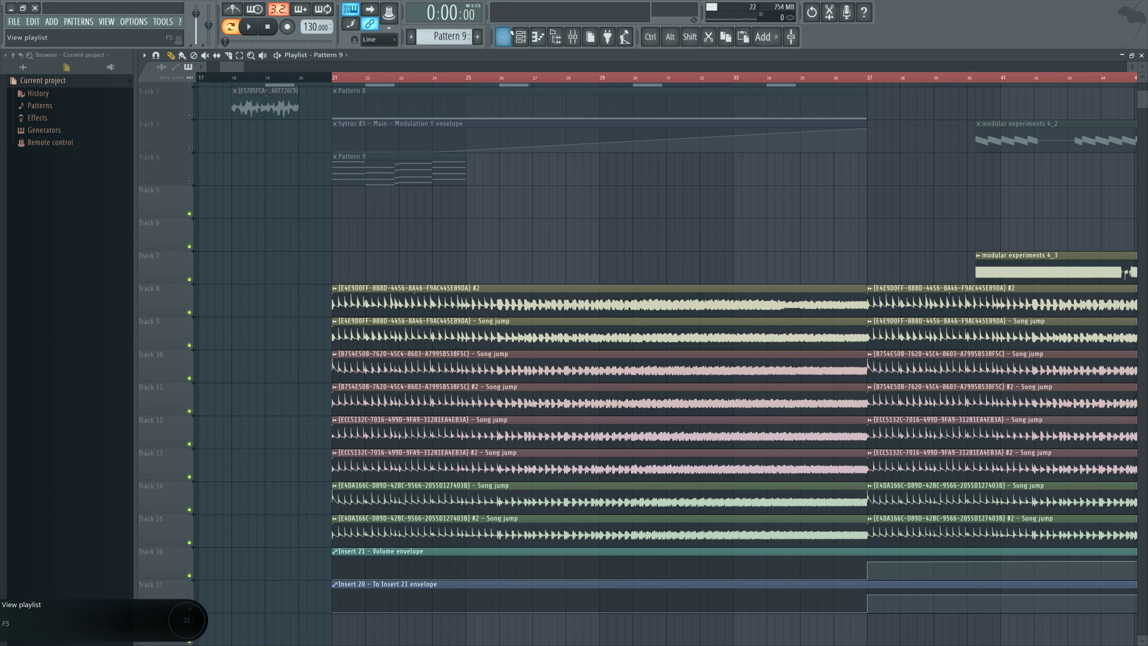
click(521, 37)
click(755, 273)
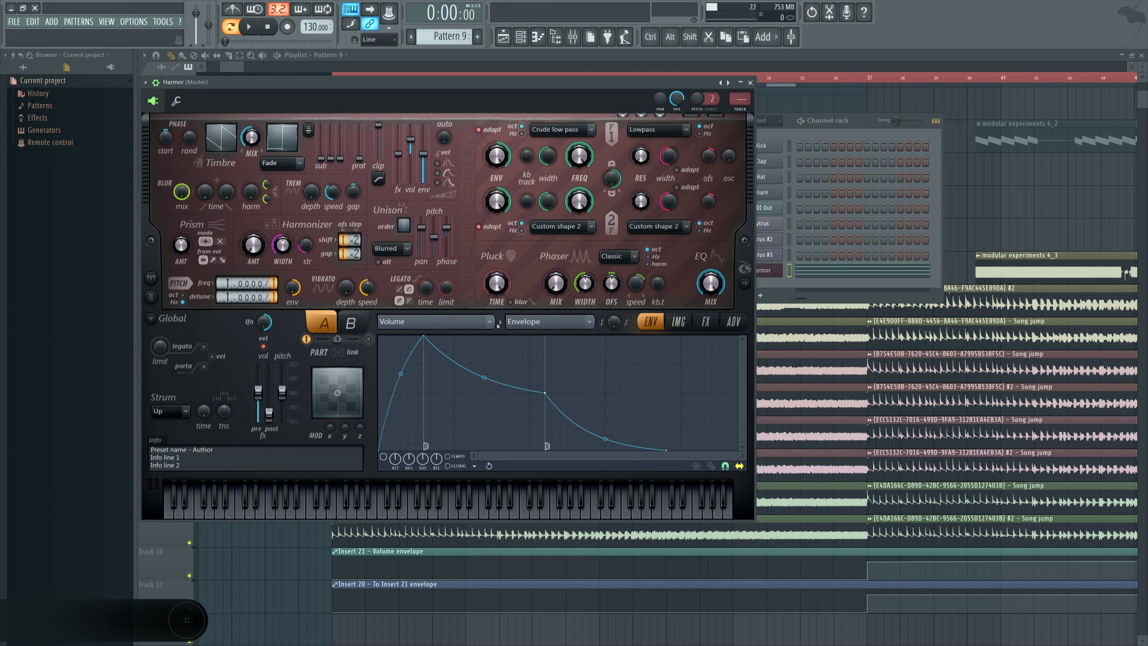
click(508, 322)
click(480, 276)
click(751, 82)
right_click(509, 249)
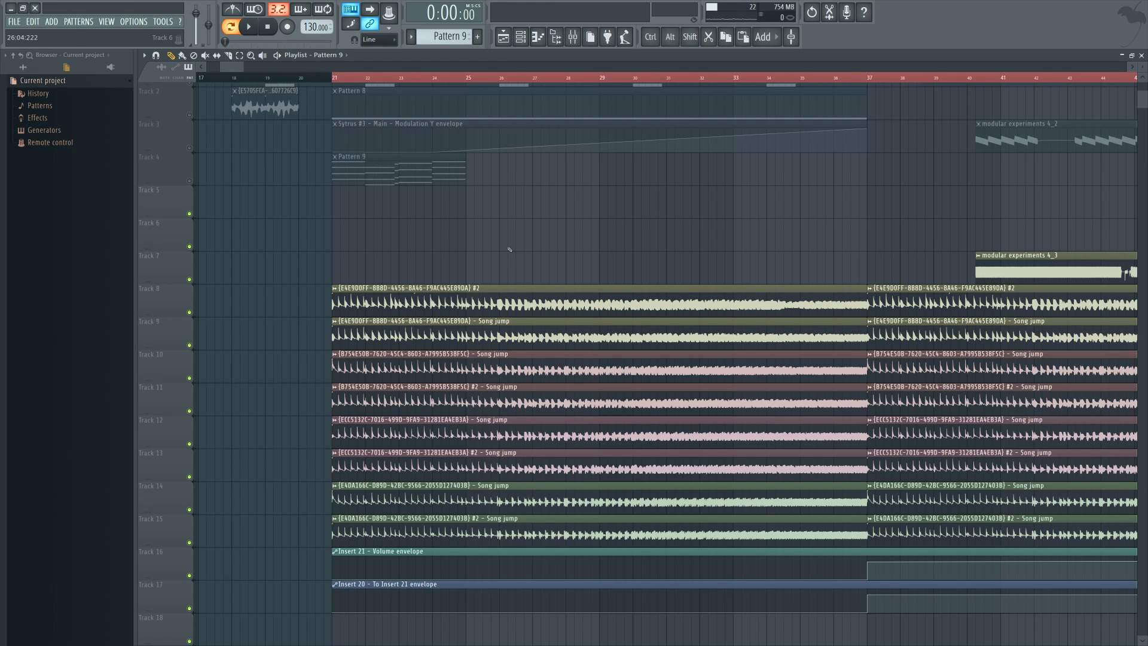
Step: Review the Pattern 9 chord notes in the piano roll and the Harmor instrument once more, and return to the playlist
key(F7)
click(520, 36)
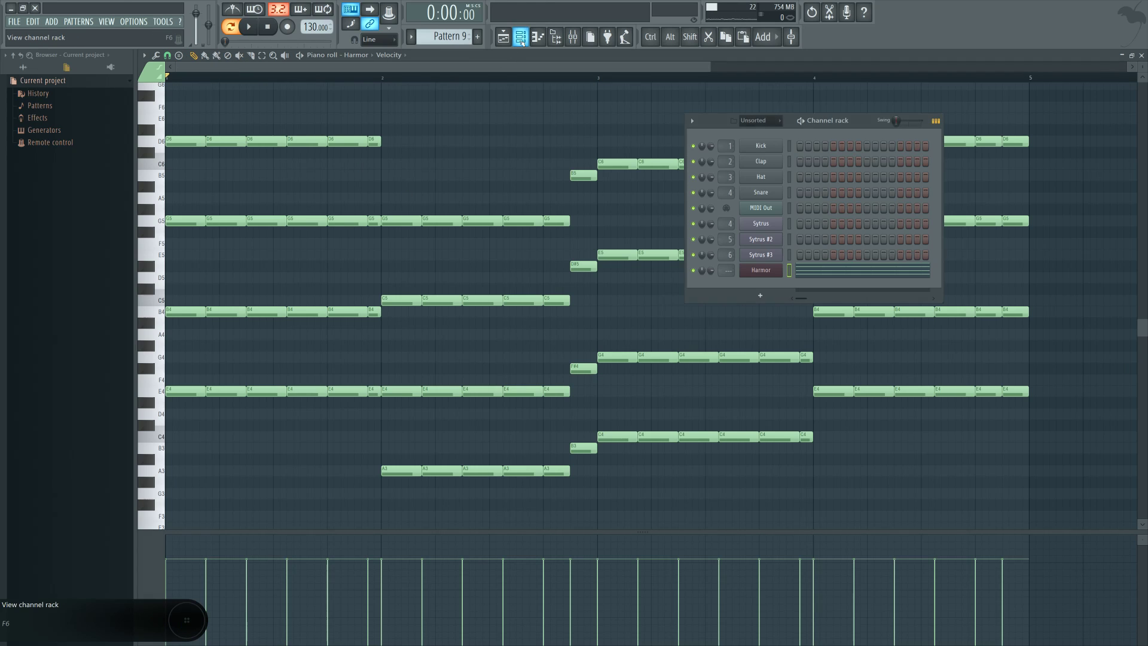
click(747, 272)
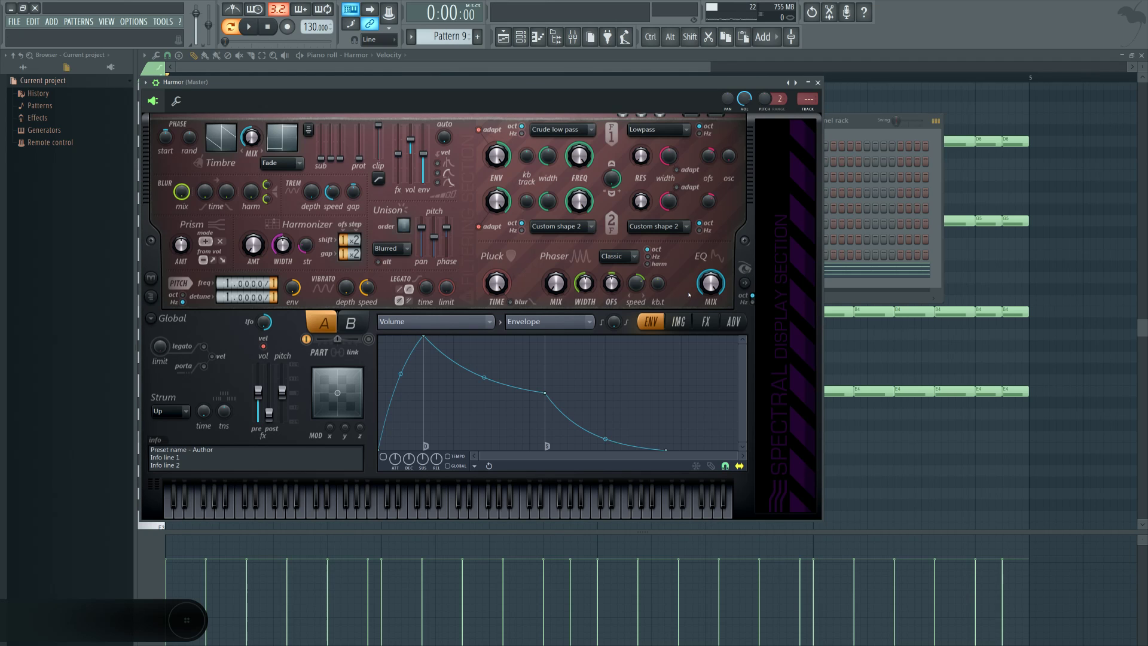
click(817, 82)
click(504, 36)
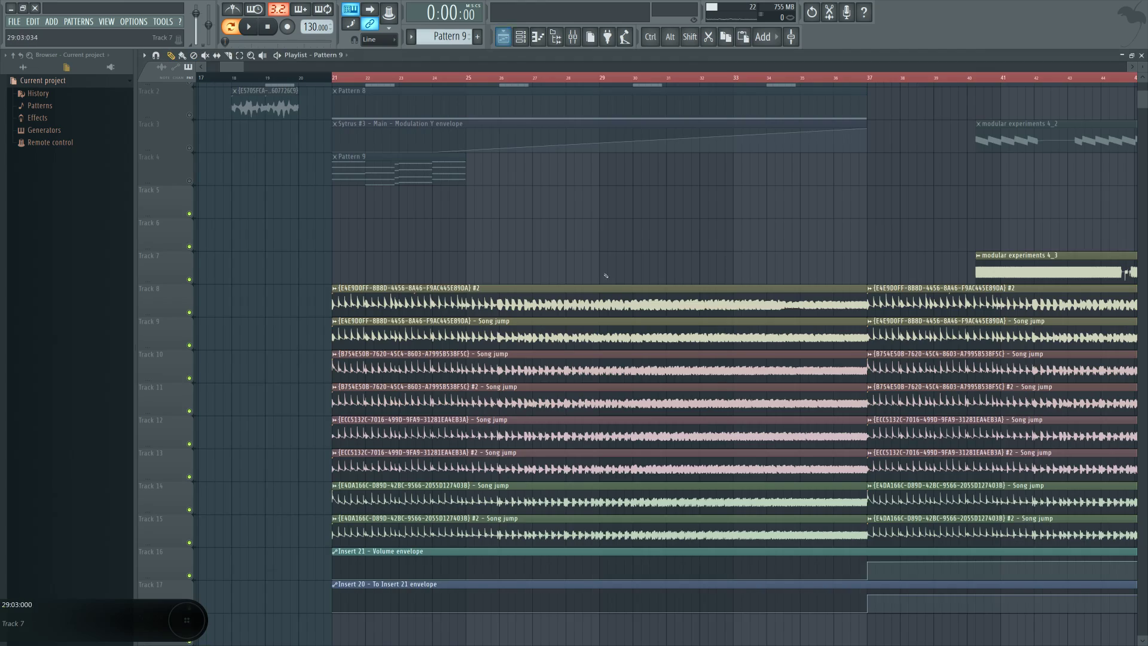
Step: Add a Serum instrument to the channel rack, move its window clear of the rack, and switch to Pattern 10
click(520, 38)
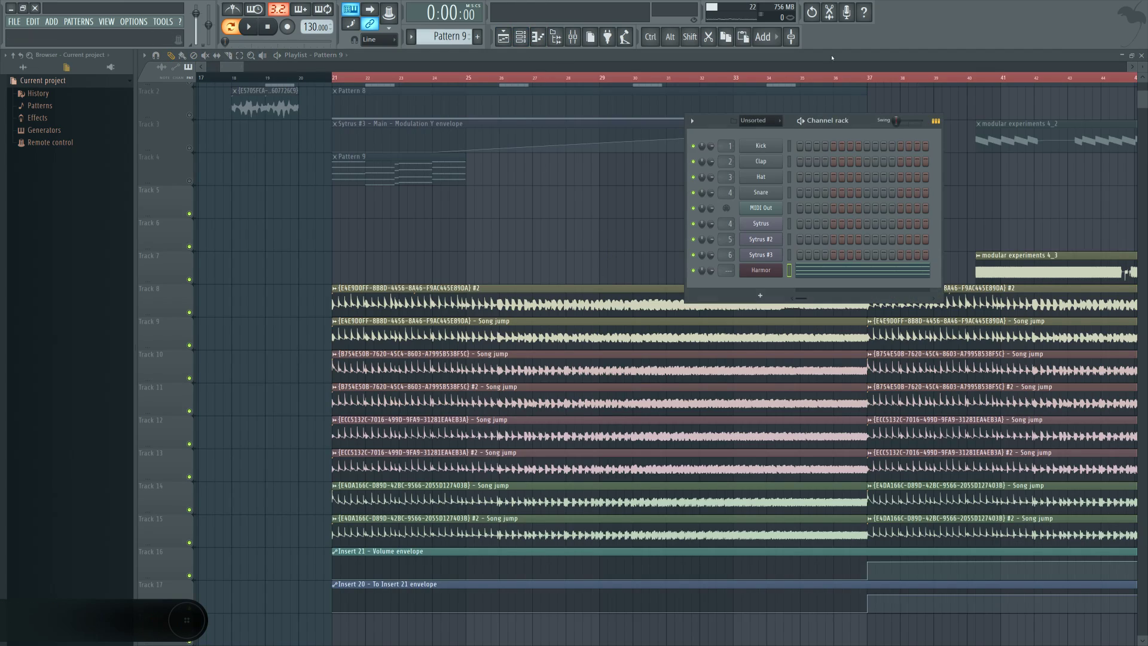
key(F8)
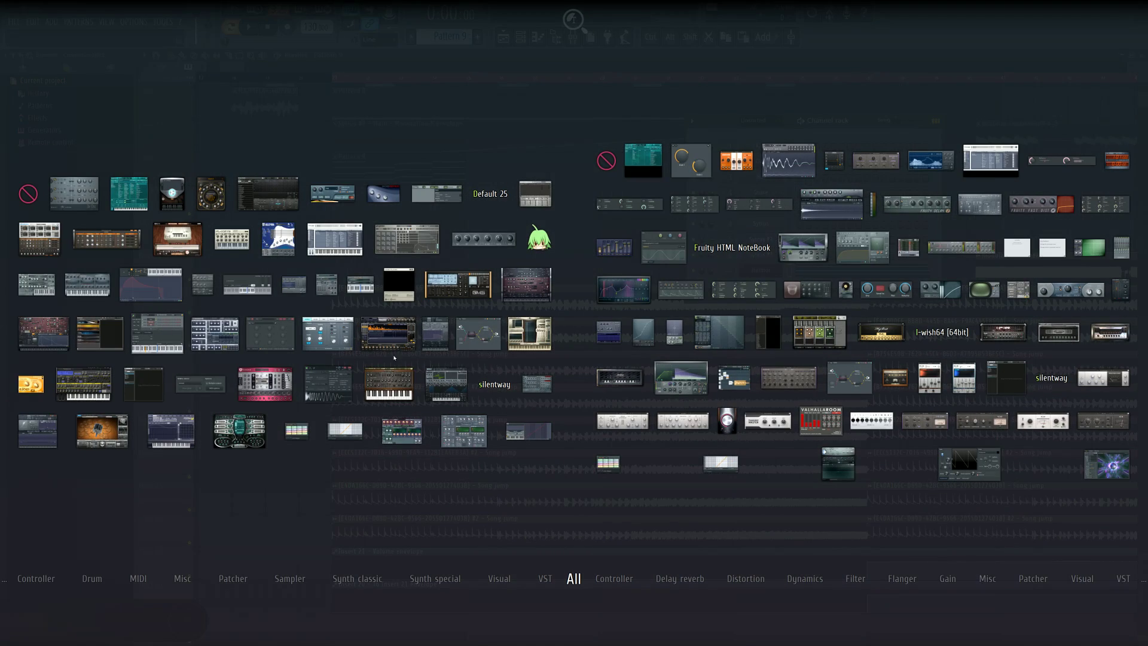
drag(685, 316, 788, 312)
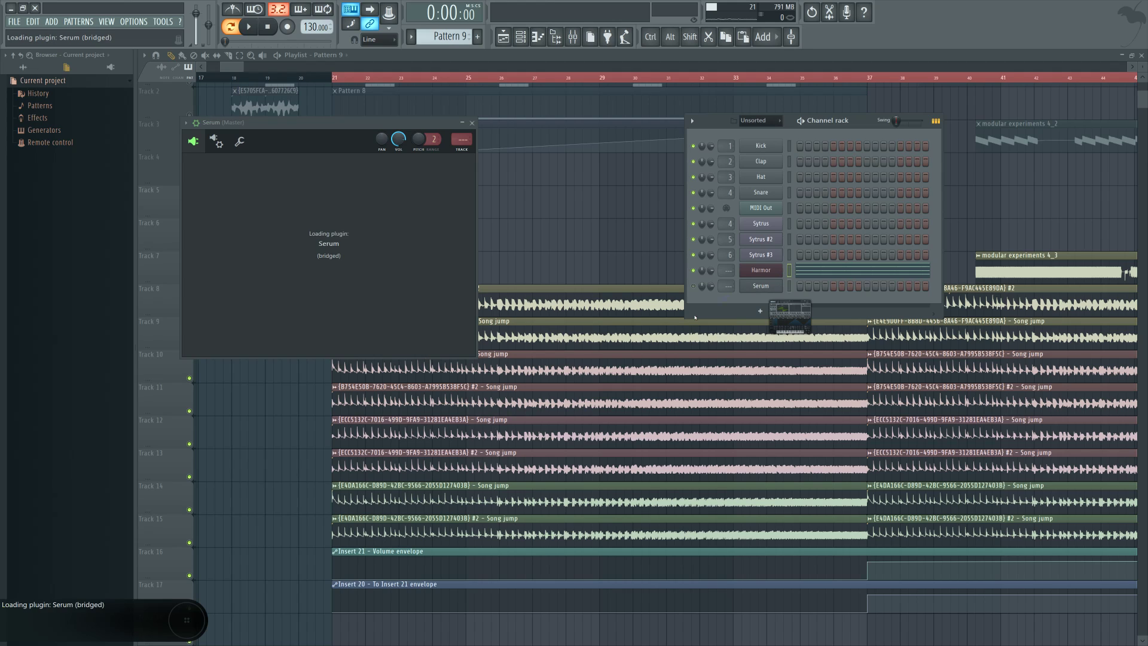
drag(317, 155, 566, 348)
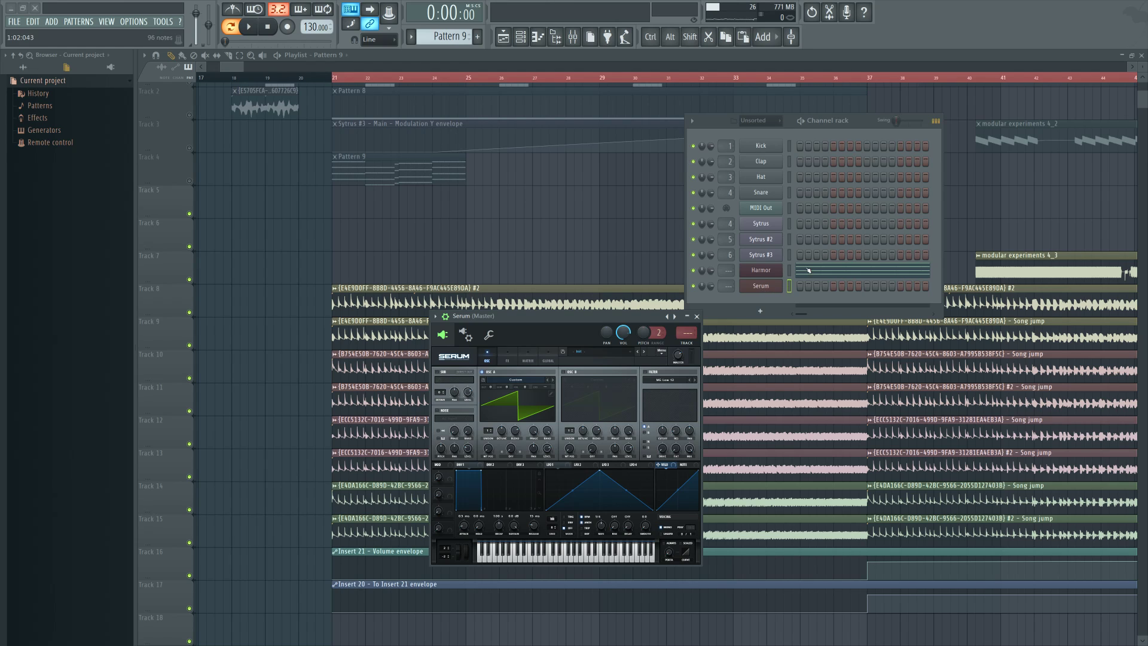
scroll(460, 39, down, 1)
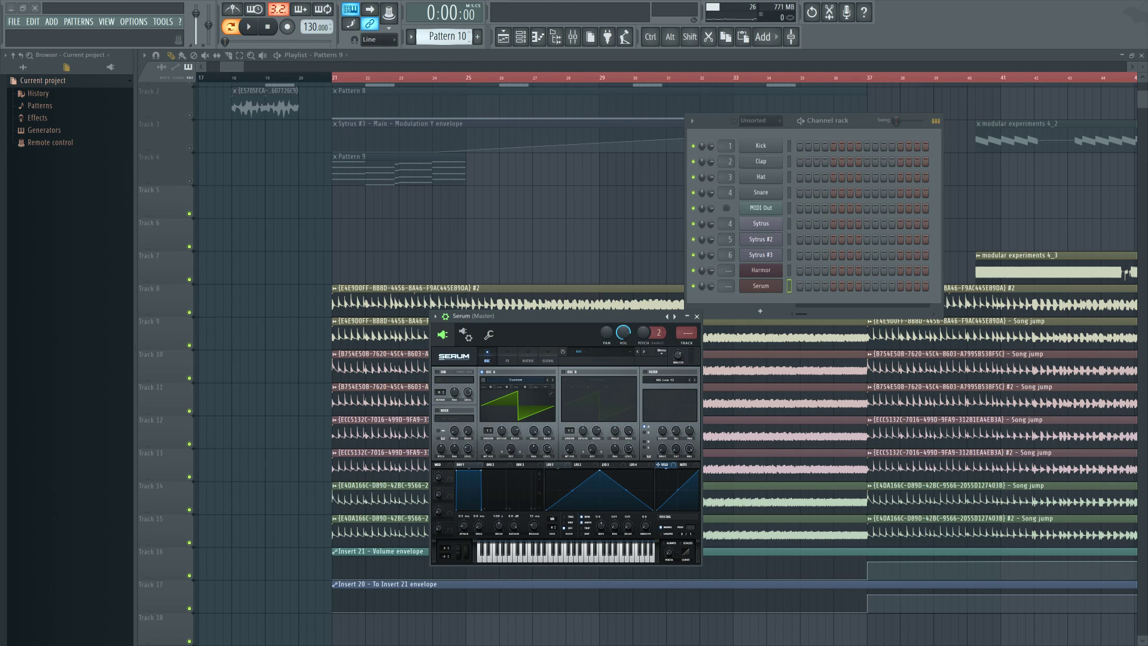
Step: Place four consecutive B4 notes at the start of Serum's piano roll in Pattern 10 and play them
right_click(776, 285)
click(798, 286)
scroll(253, 331, down, 3)
click(184, 317)
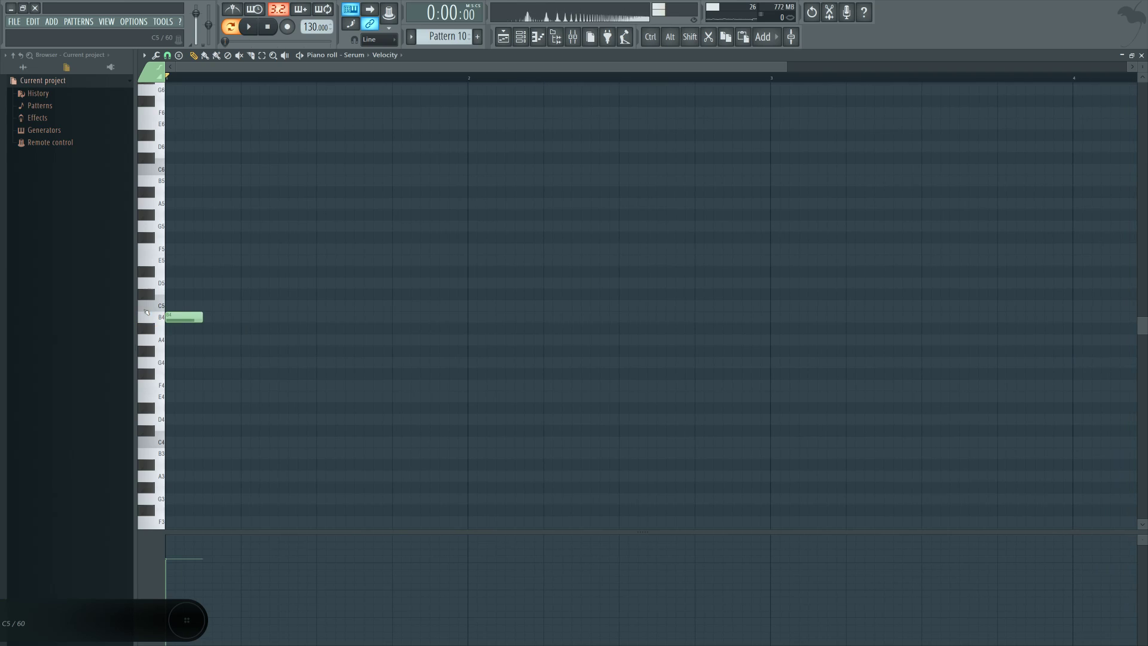
click(221, 317)
click(260, 317)
click(284, 318)
key(space)
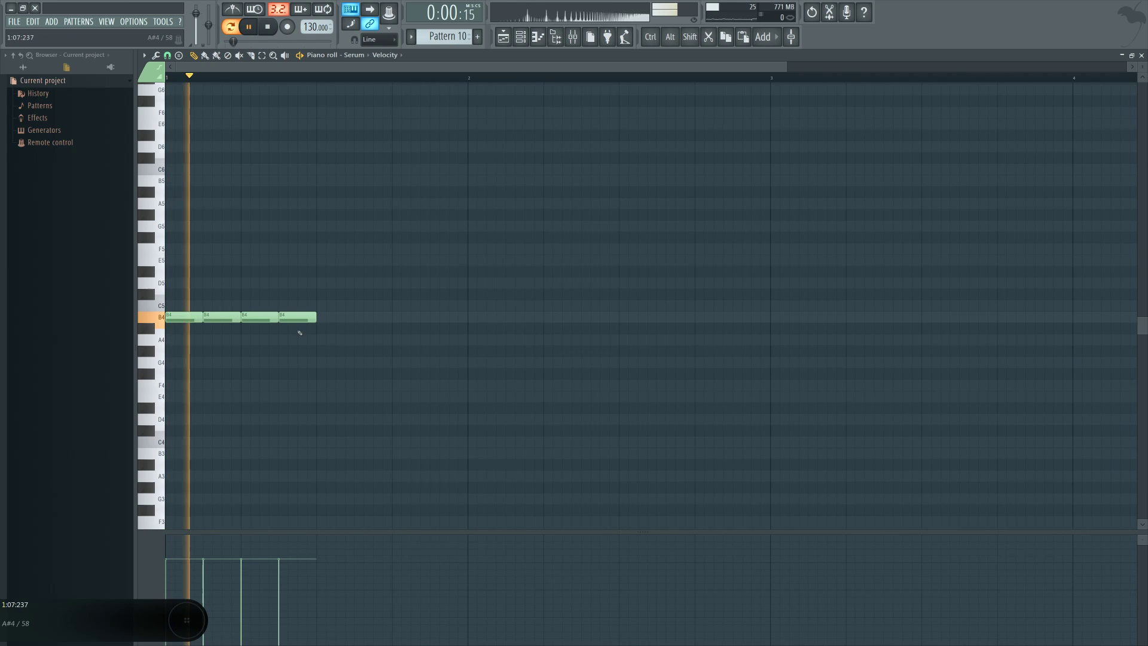
key(space)
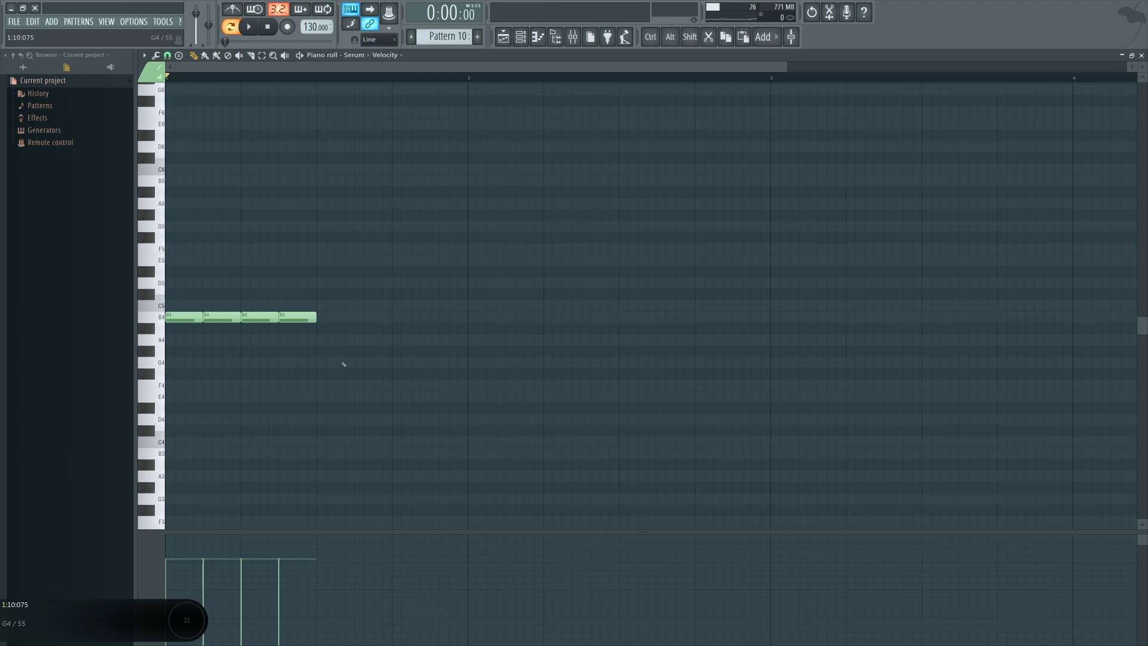
Step: Delete the four B4 notes from Serum's piano roll and return to the playlist
click(520, 36)
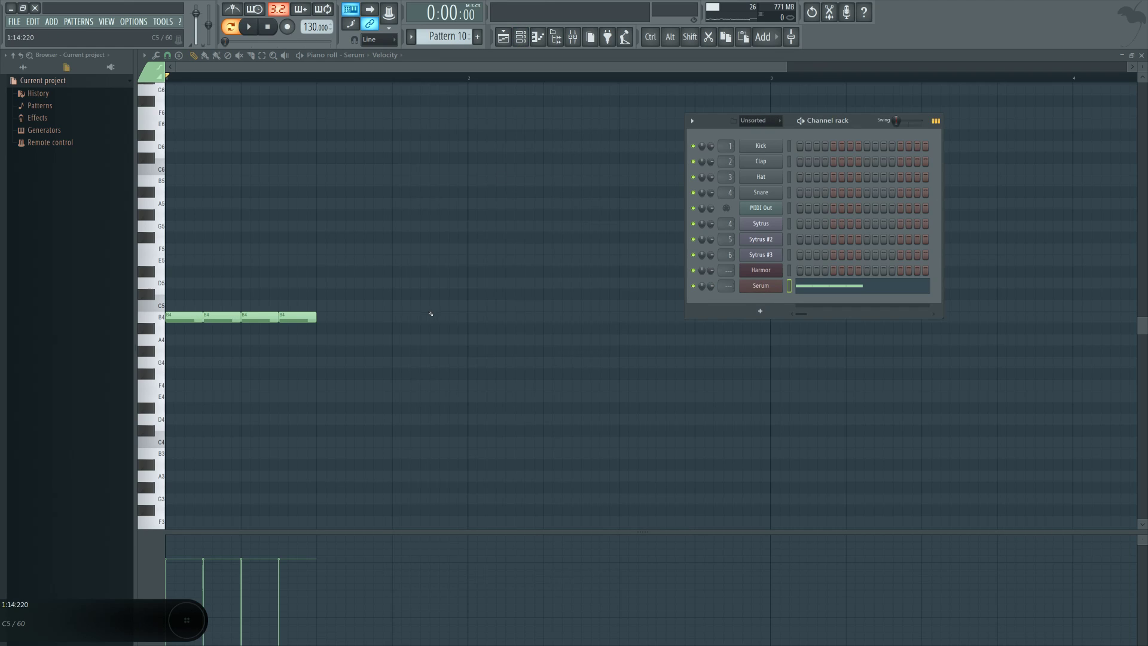
right_click(185, 317)
right_click(222, 317)
right_click(259, 317)
right_click(297, 318)
key(F5)
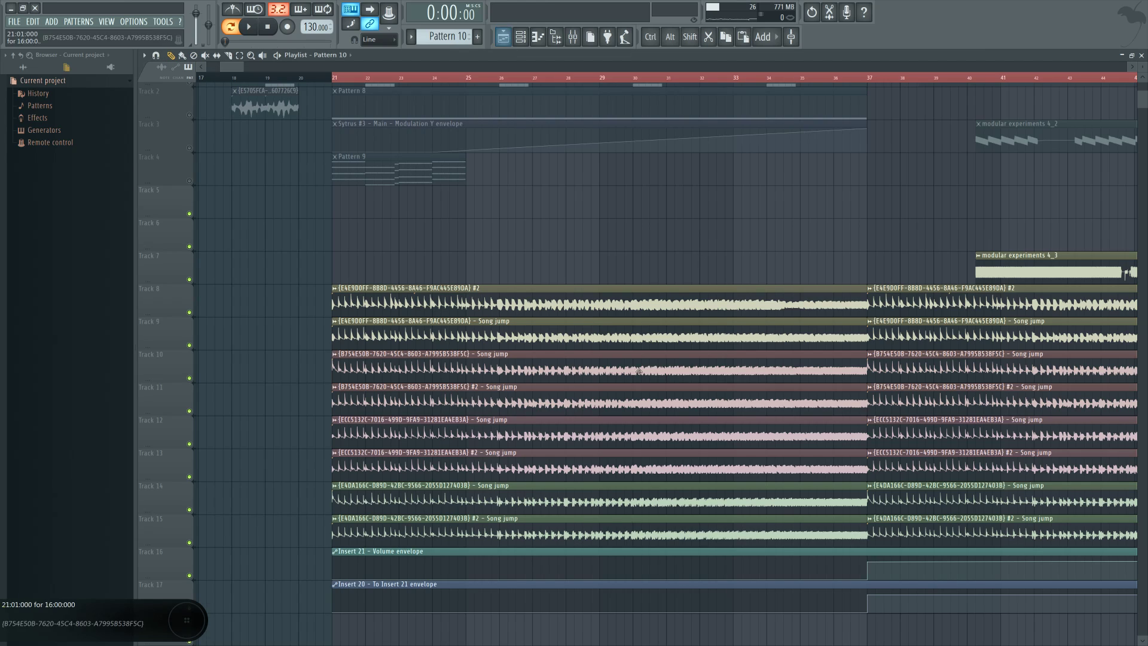
Step: Examine how the waveform transients of the clips on tracks 8 to 15 line up around bar 25
drag(573, 278, 654, 521)
ctrl+click(556, 244)
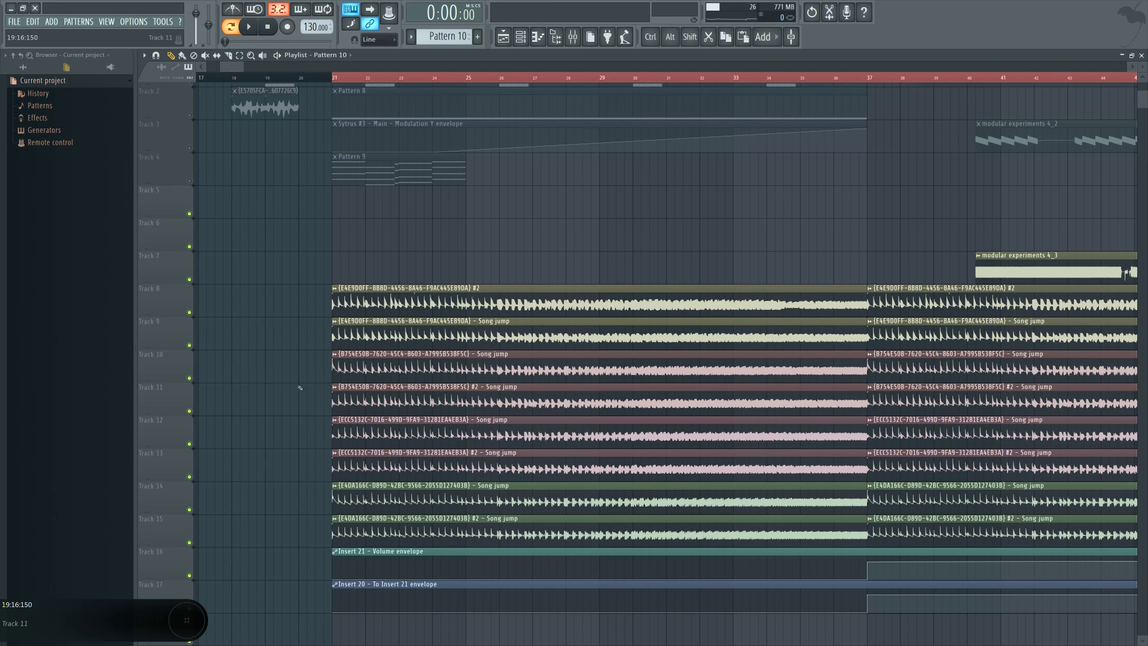
ctrl+scroll(475, 412, up, 5)
ctrl+scroll(476, 413, up, 4)
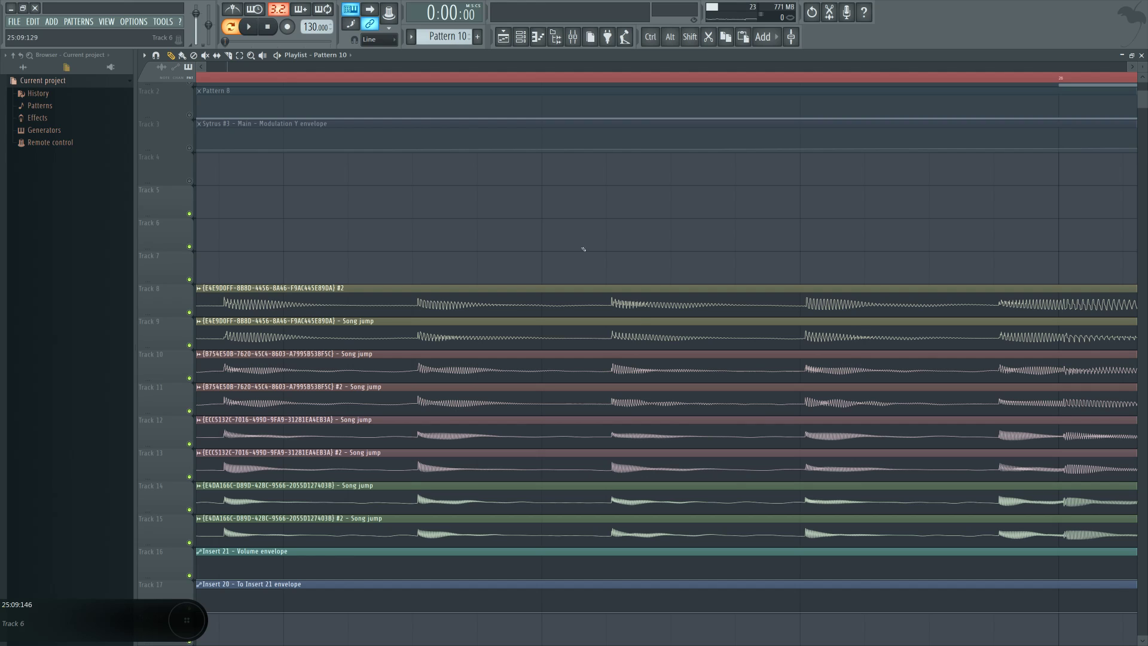
ctrl+scroll(629, 463, up, 3)
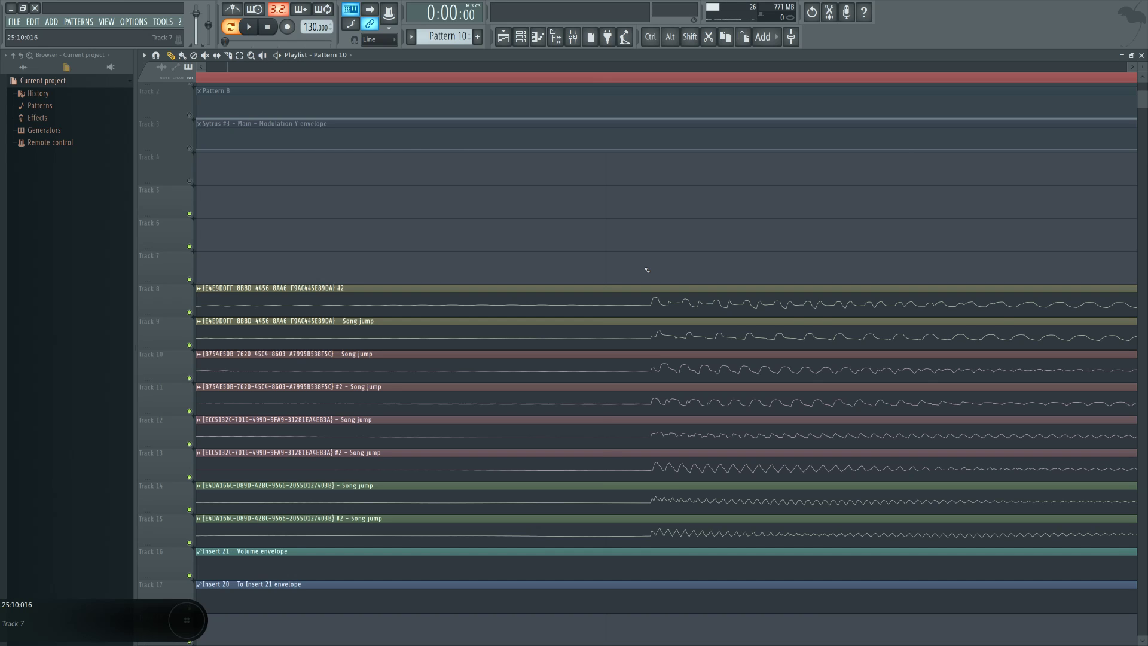
ctrl+scroll(647, 270, down, 6)
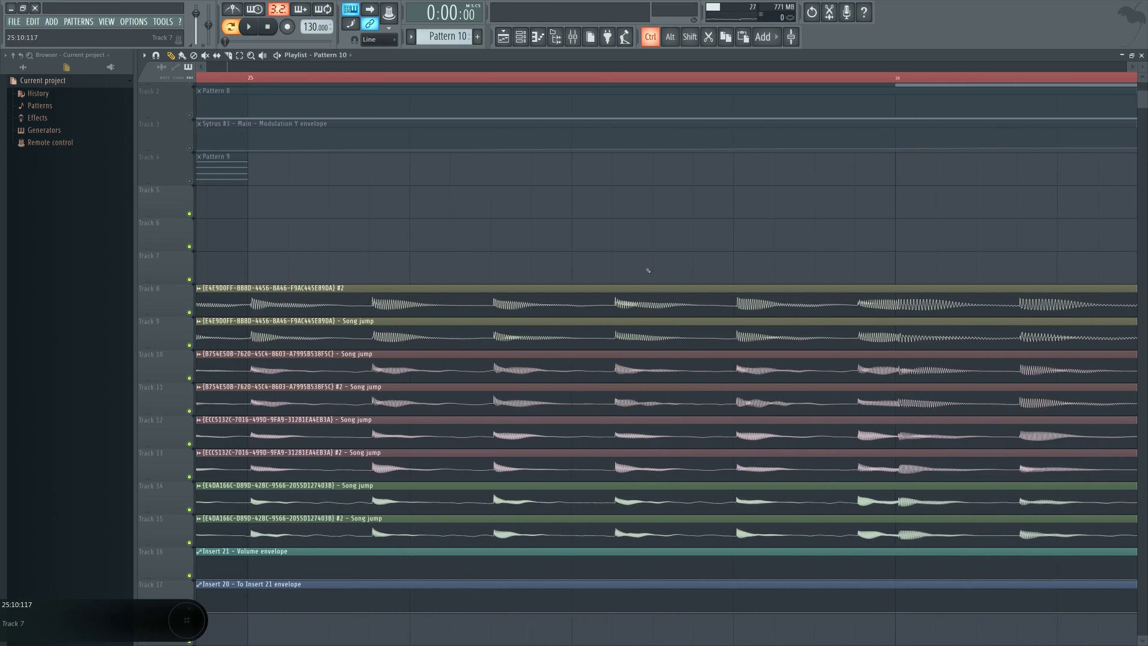
ctrl+scroll(647, 270, down, 6)
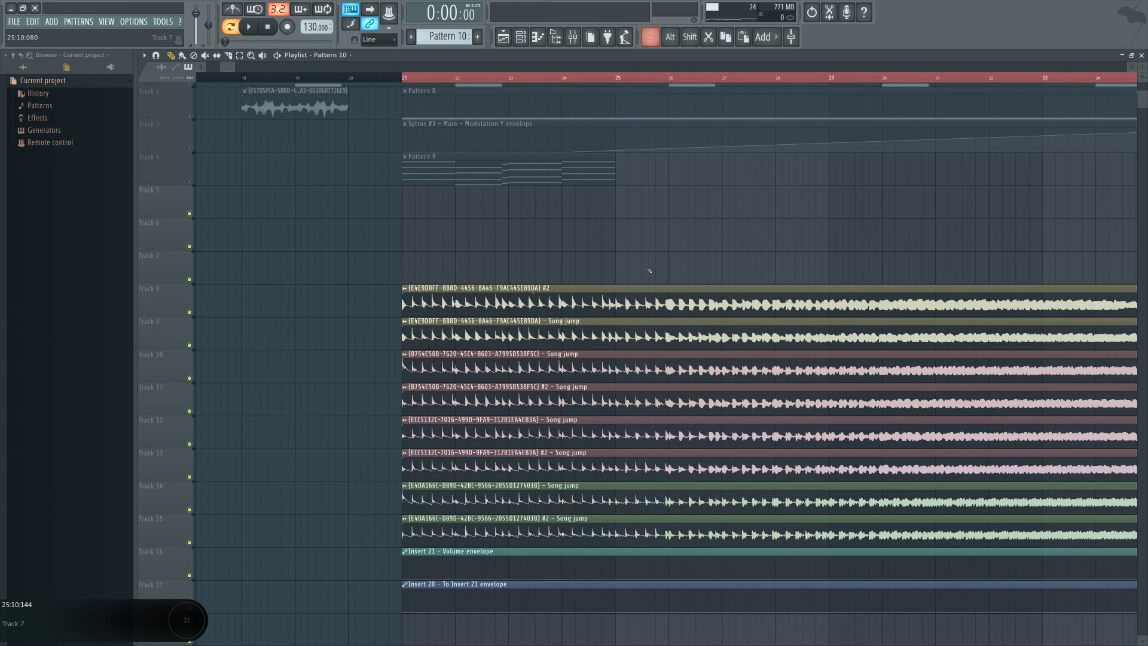
ctrl+scroll(649, 270, down, 6)
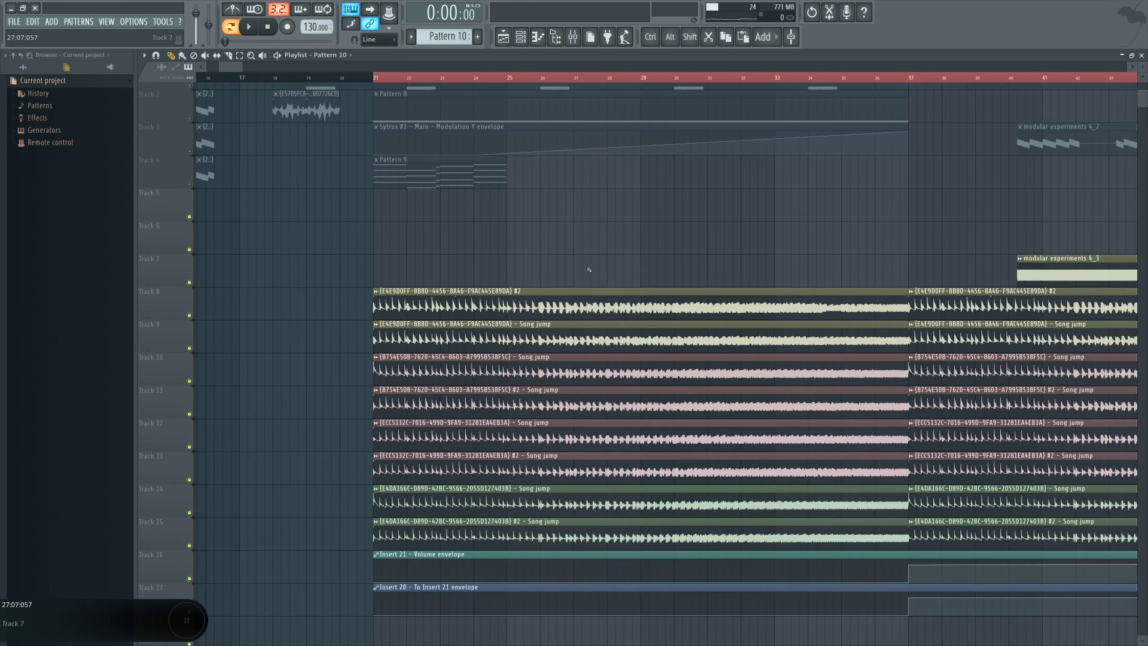
Step: Mute the modular experiments 4_3 clip on track 7 of the playlist
ctrl+scroll(635, 266, down, 6)
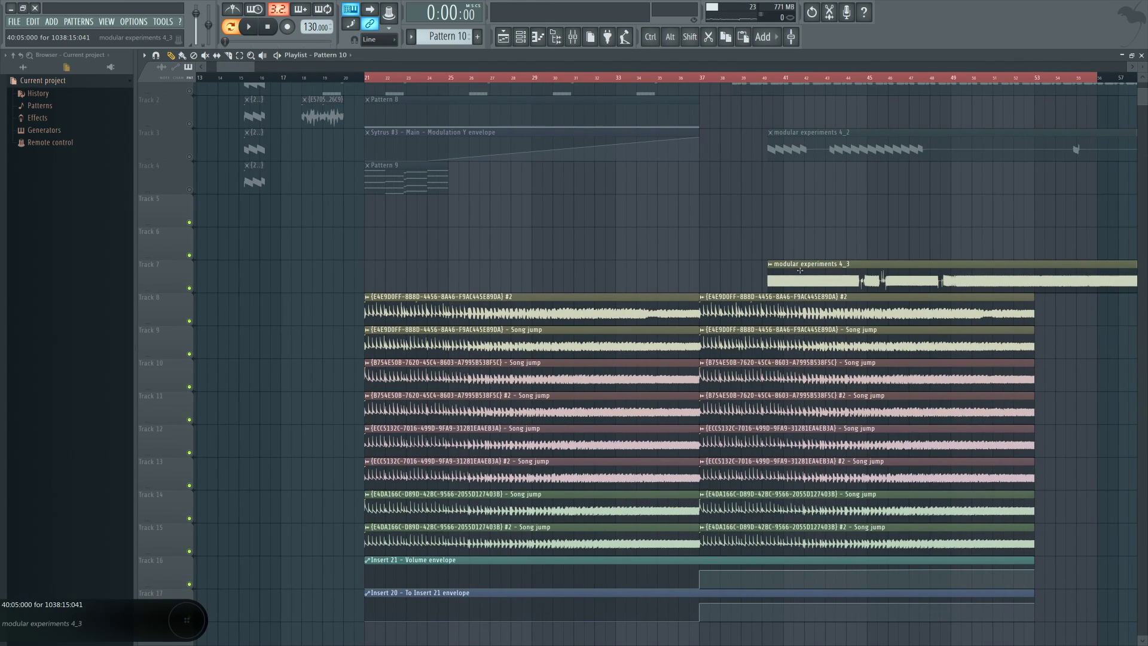
click(818, 270)
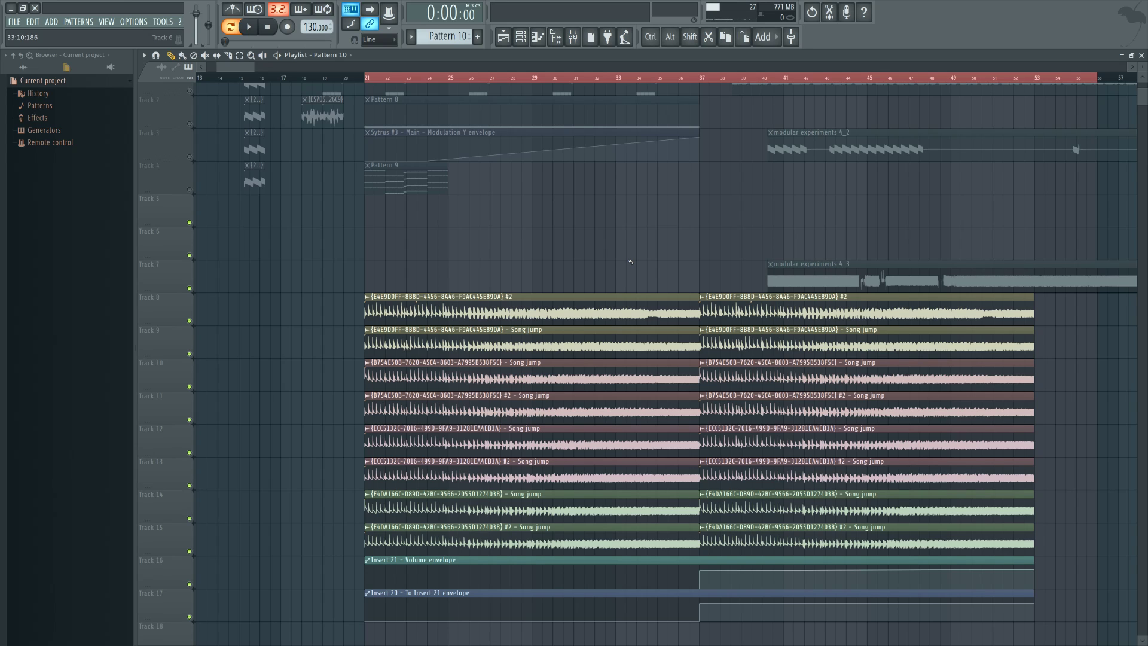
Step: Open the Harmor instrument from the channel rack and audition a few notes in the middle of its keyboard
click(520, 37)
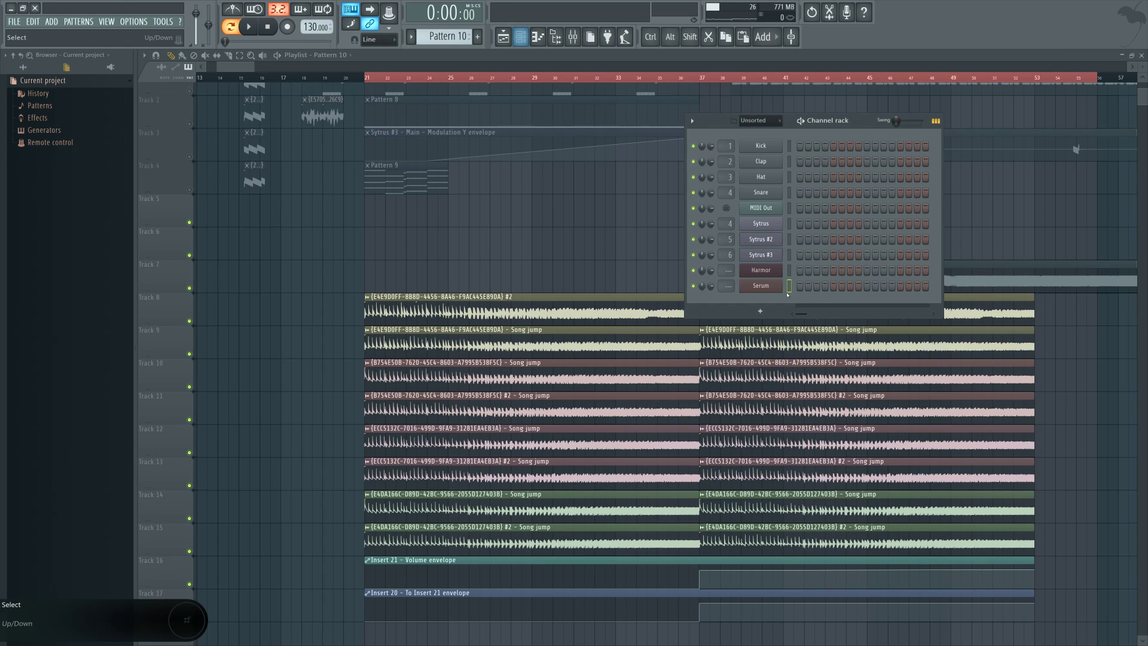
click(762, 271)
click(733, 321)
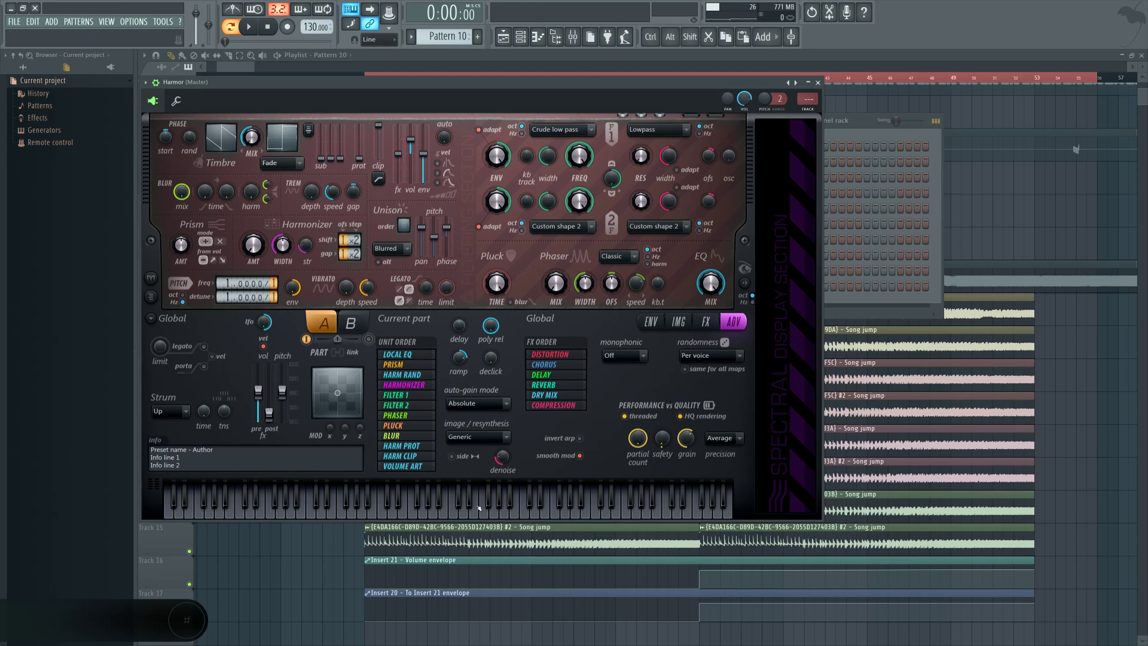
click(478, 507)
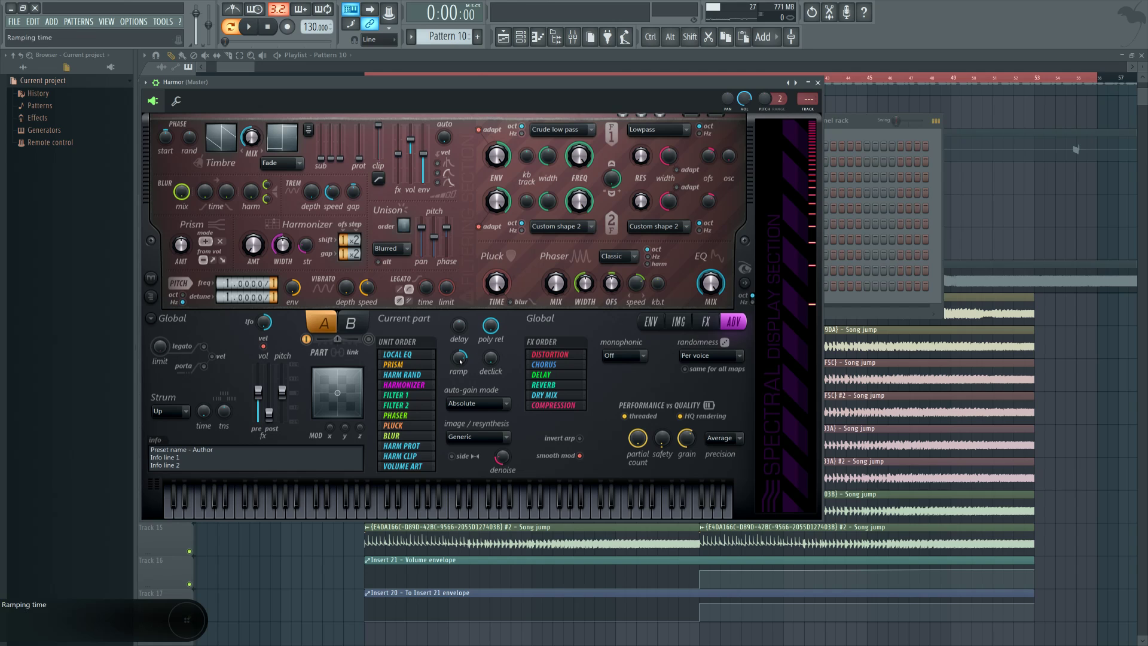
click(459, 510)
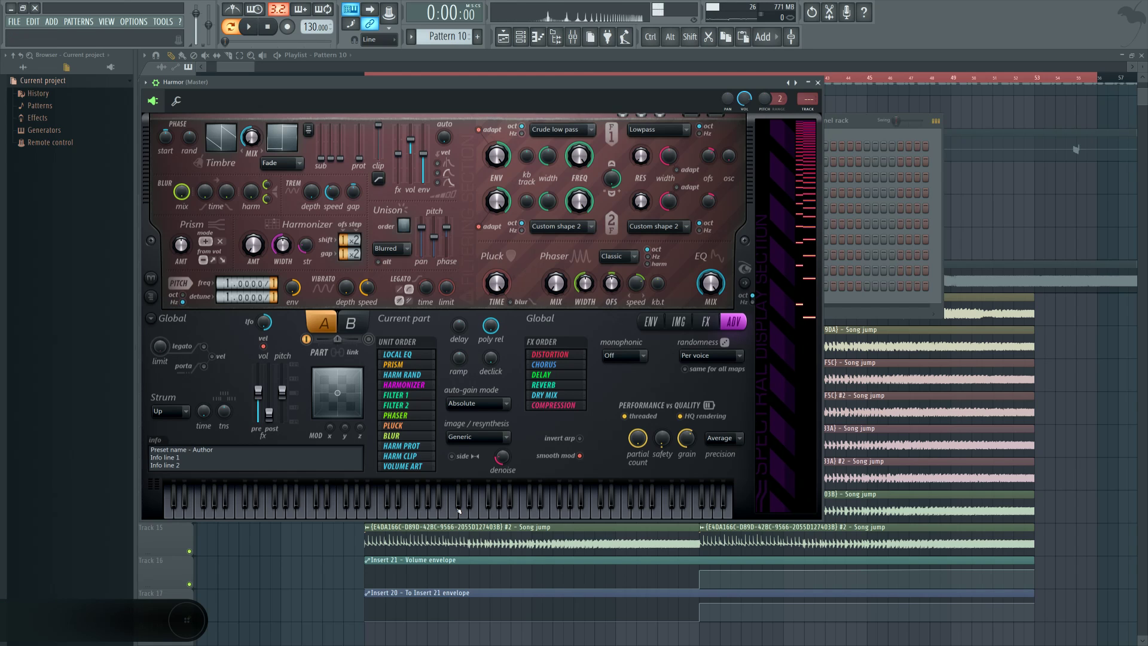
click(457, 504)
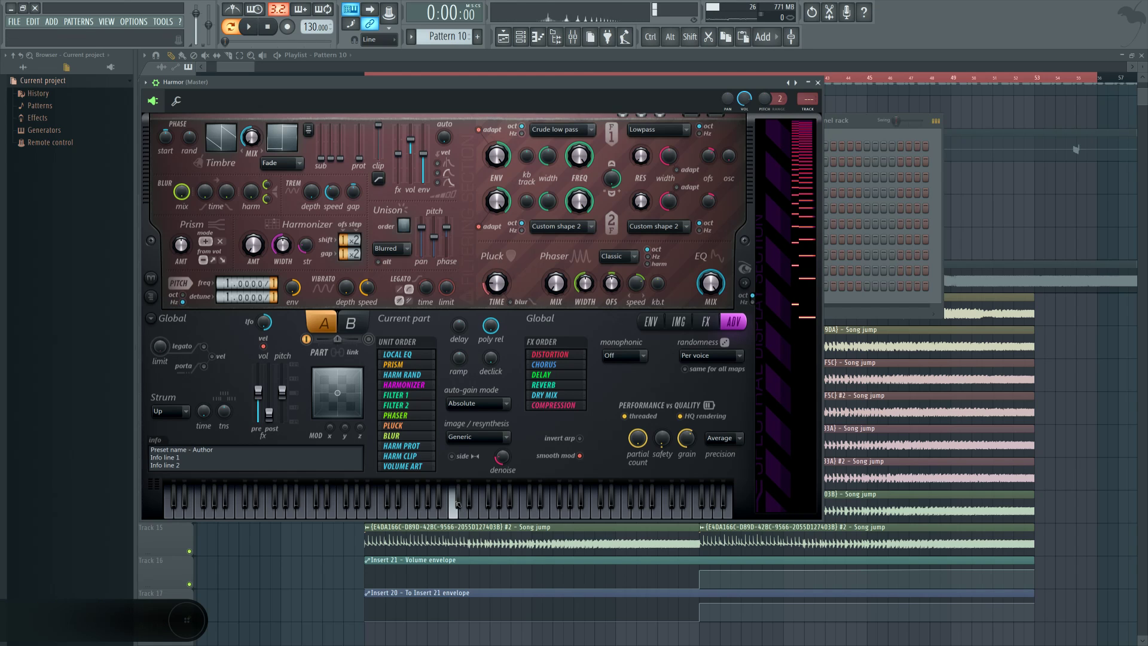
Step: Audition a few low notes on Harmor's keyboard and close its window
click(203, 513)
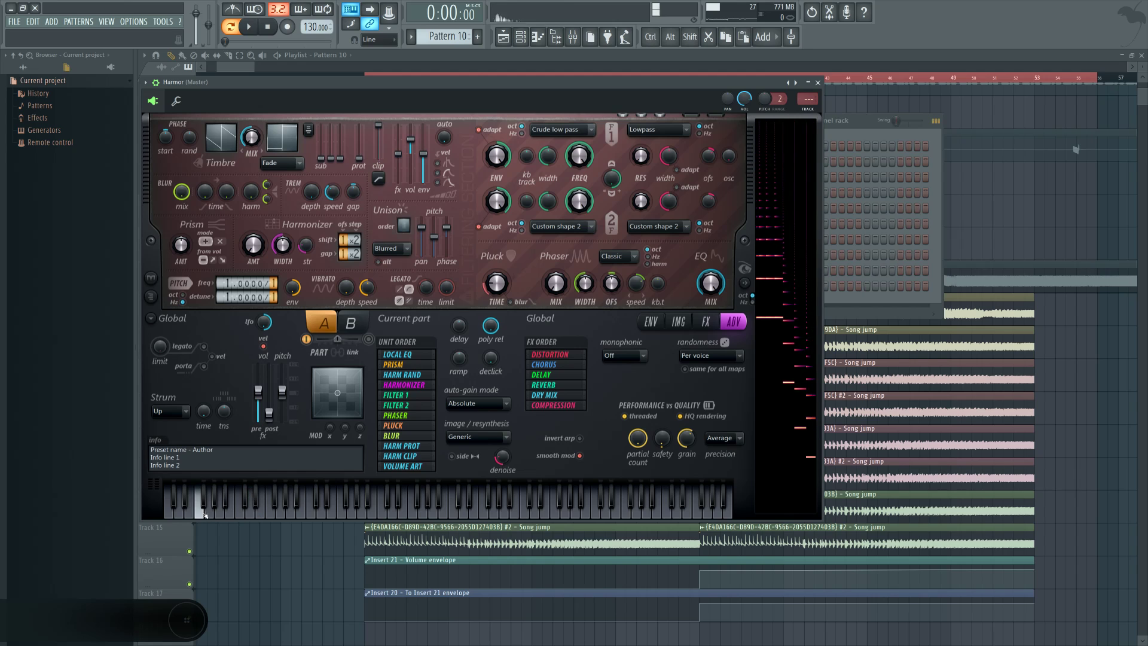
click(224, 514)
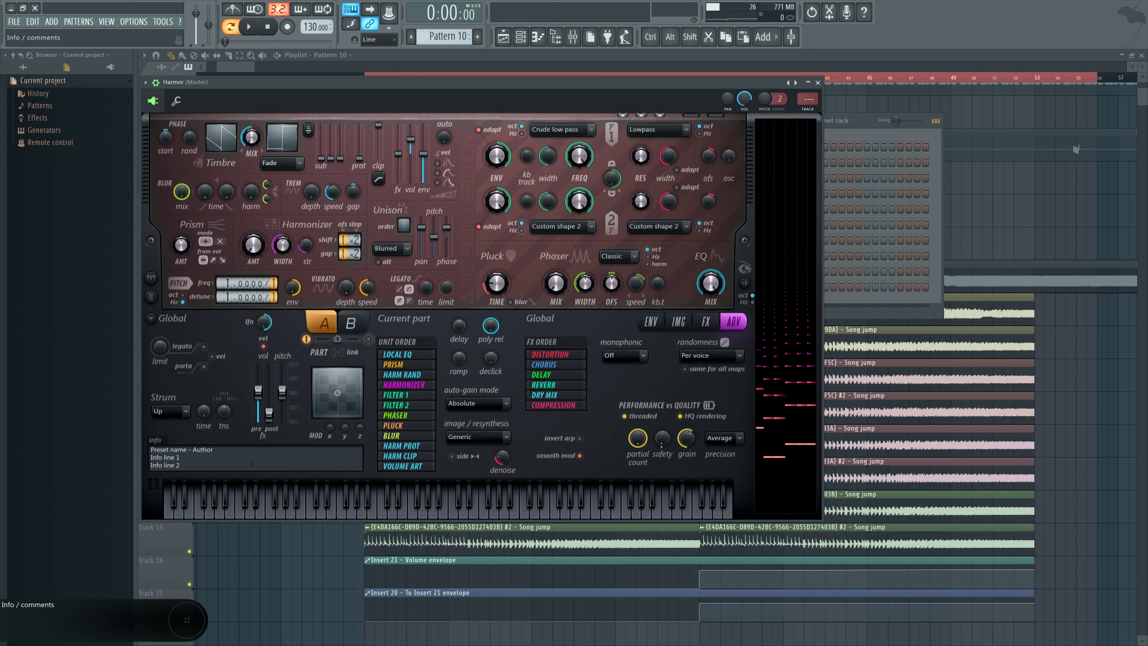
click(239, 512)
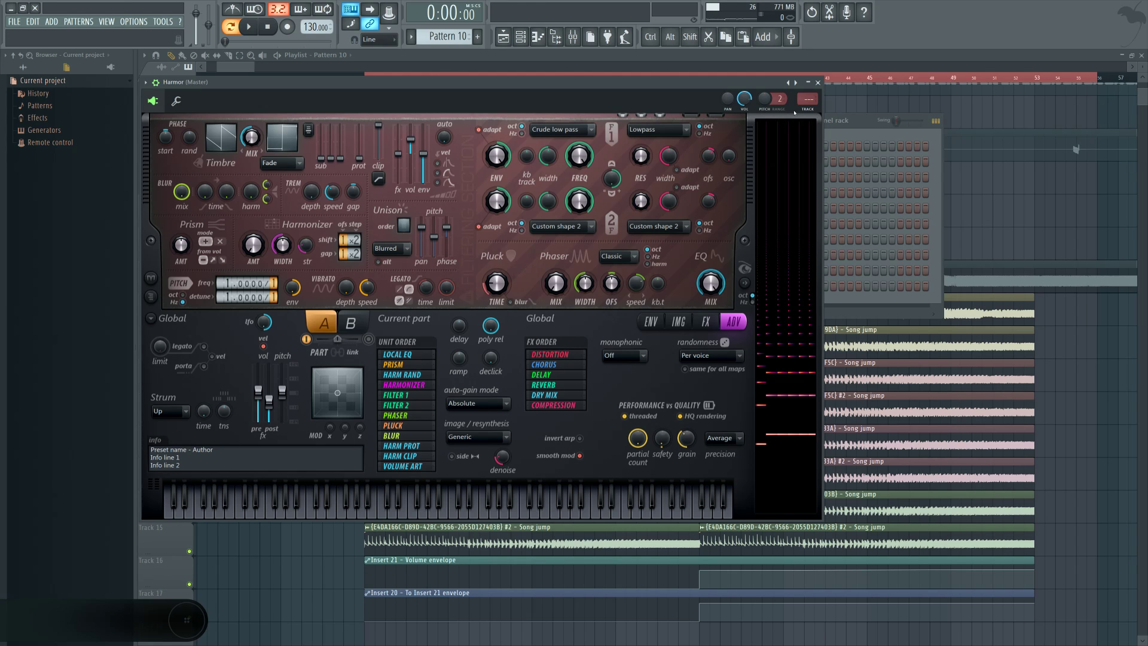
click(818, 82)
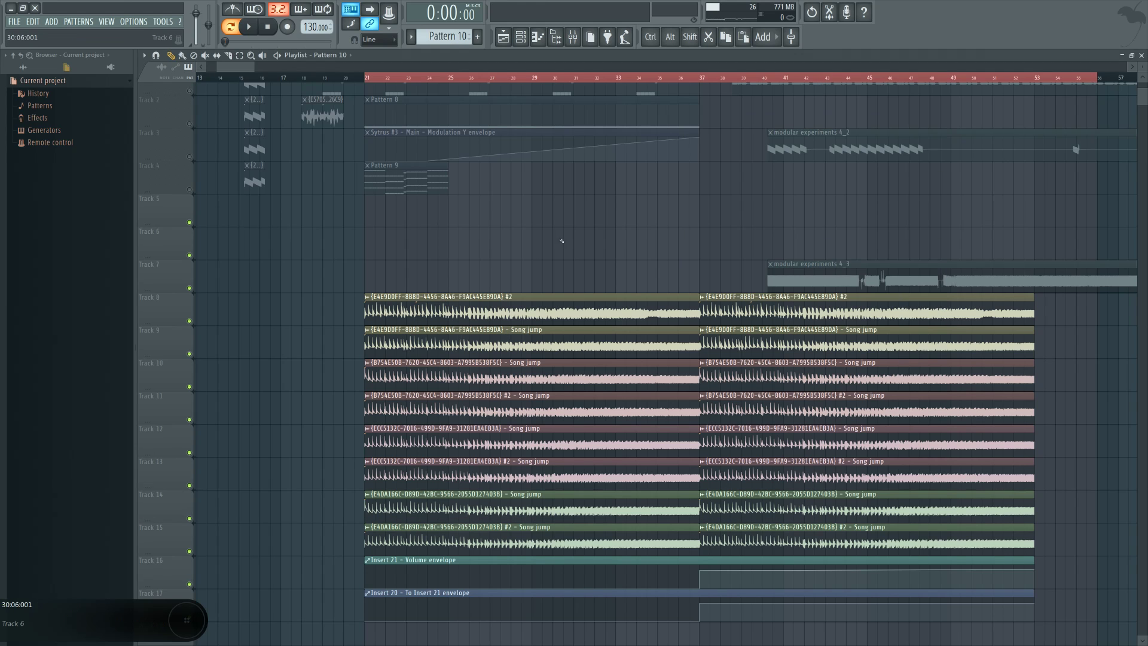
Step: Examine how the note onsets of the clips on tracks 8 to 15 align around bars 37 and 27, down to single waveform cycles
click(747, 326)
ctrl+scroll(747, 326, up, 8)
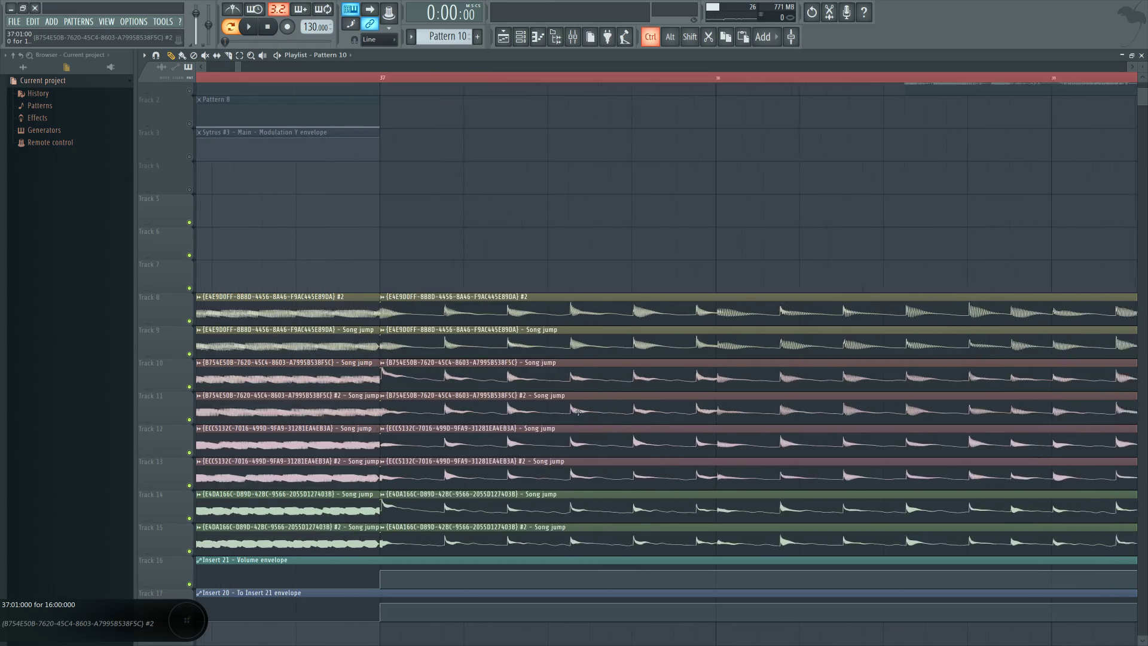
ctrl+scroll(583, 414, down, 4)
scroll(781, 282, up, 5)
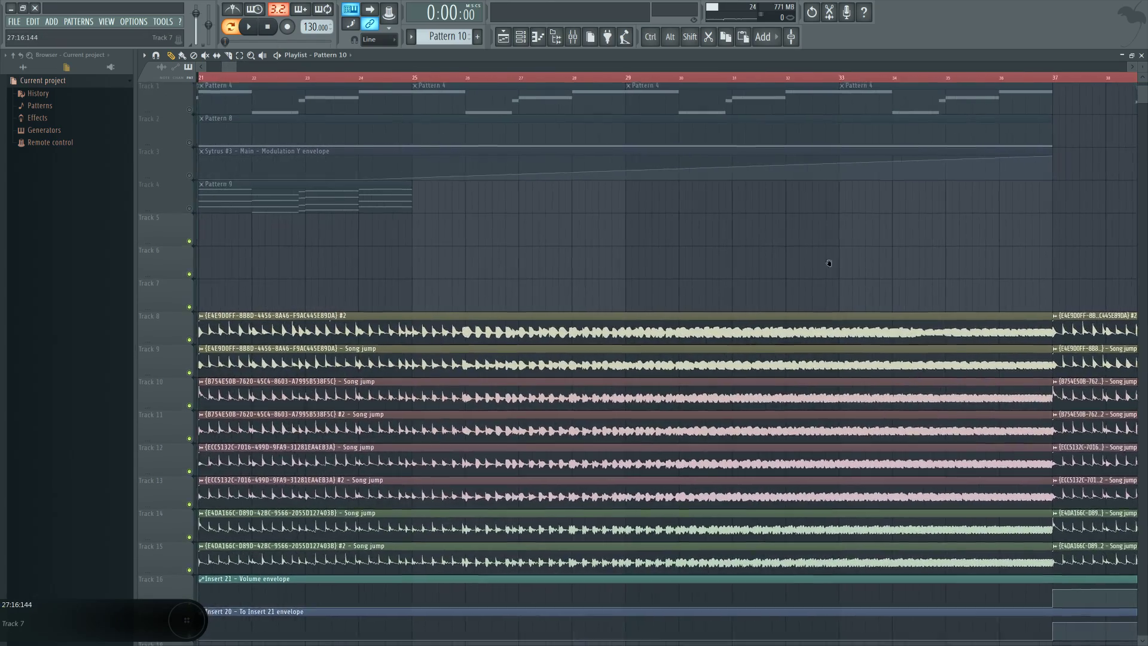
drag(781, 282, 542, 285)
ctrl+scroll(721, 271, down, 1)
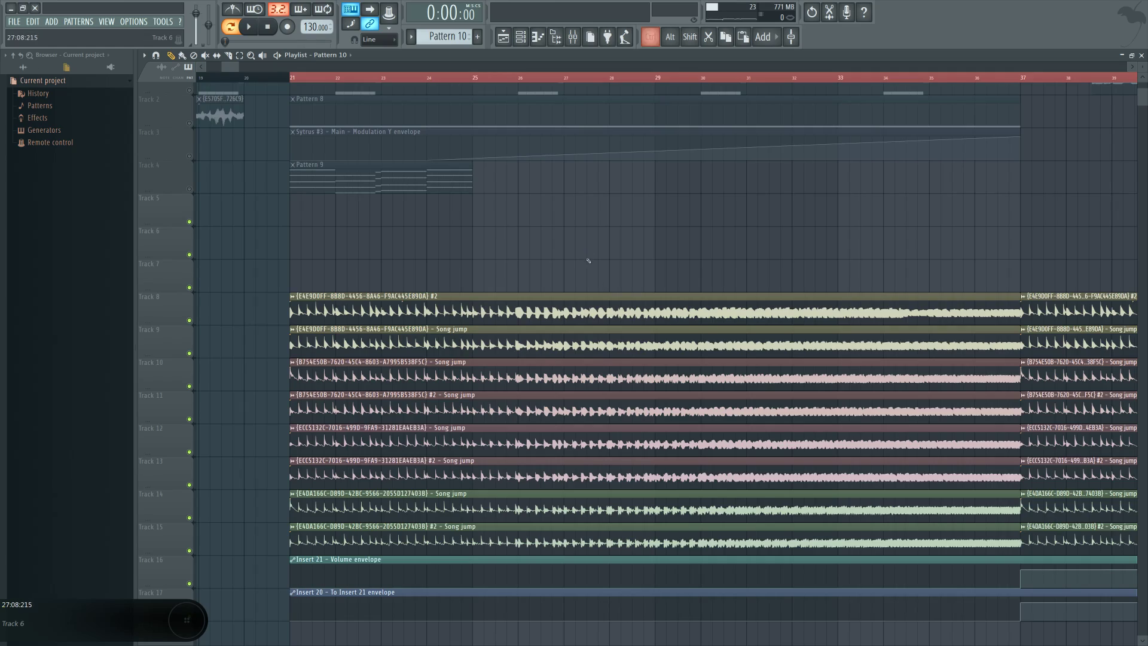
ctrl+scroll(596, 292, up, 5)
ctrl+scroll(596, 292, up, 8)
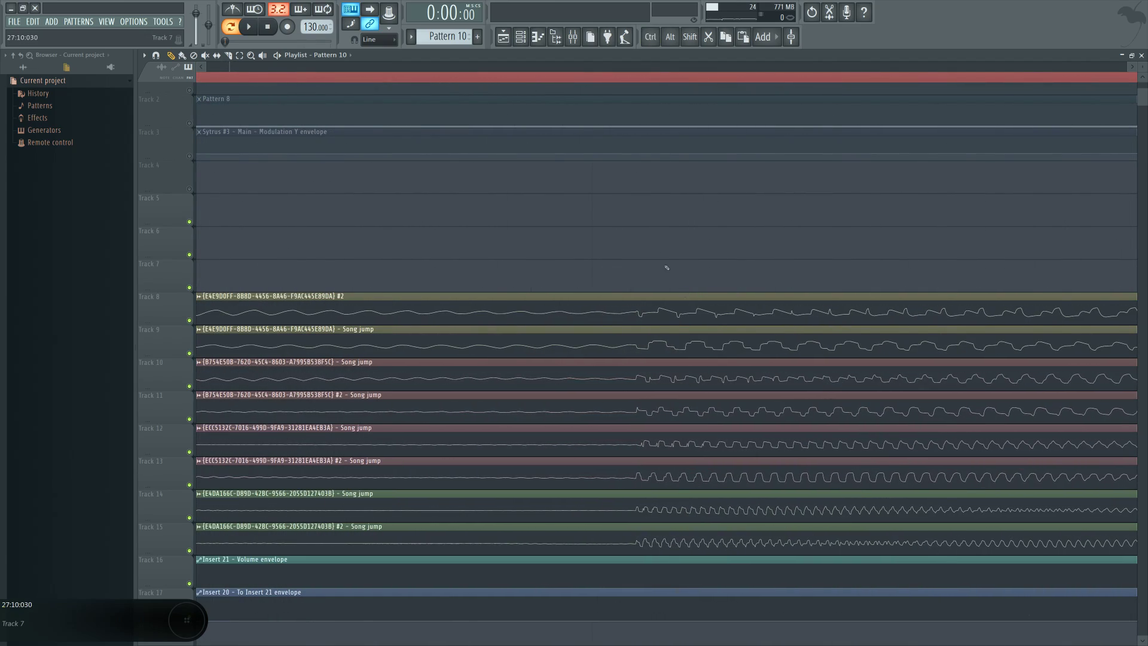
drag(664, 266, 608, 264)
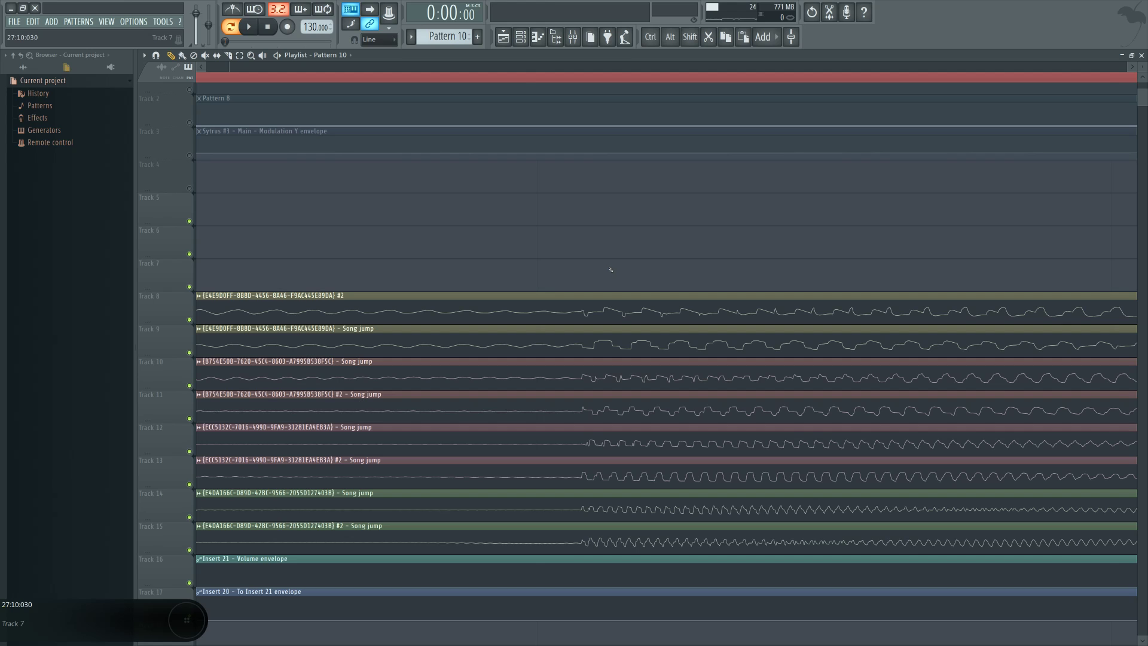
Step: Review the timebase choices in the project settings, pick 960 PPQ, and close the settings
click(134, 21)
click(146, 53)
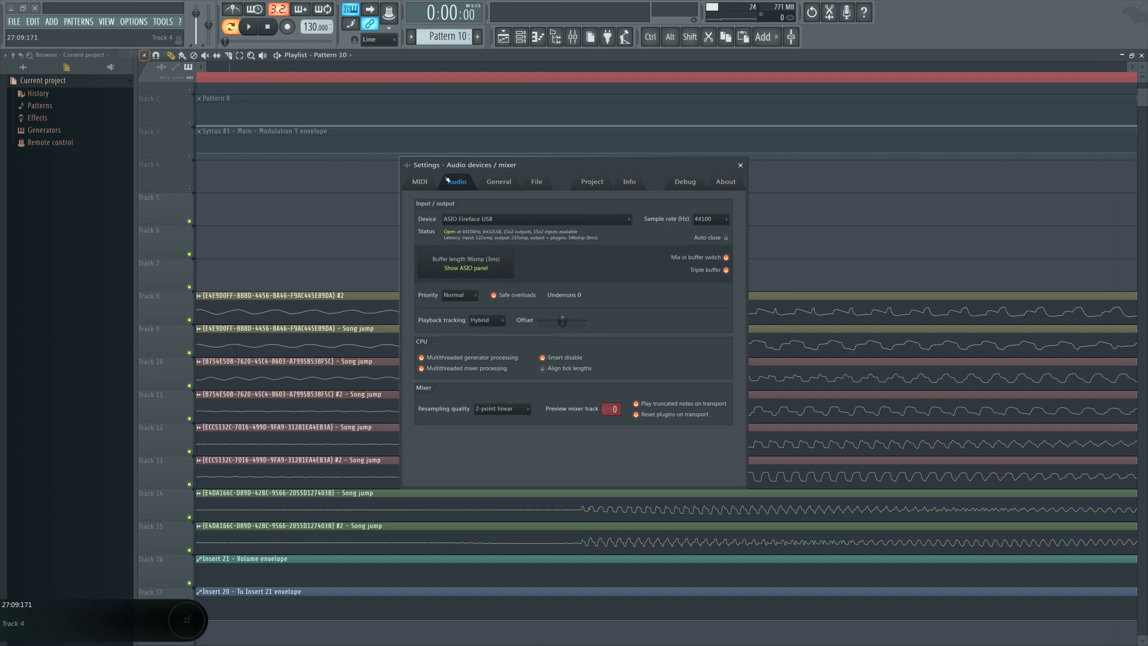
click(603, 185)
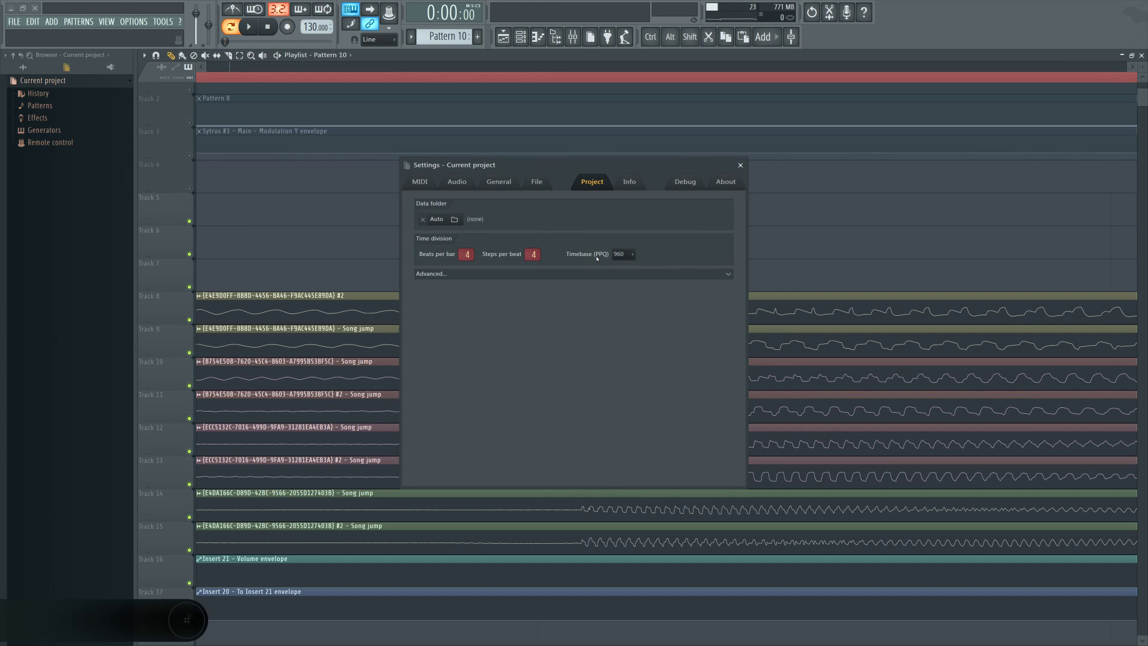
click(621, 257)
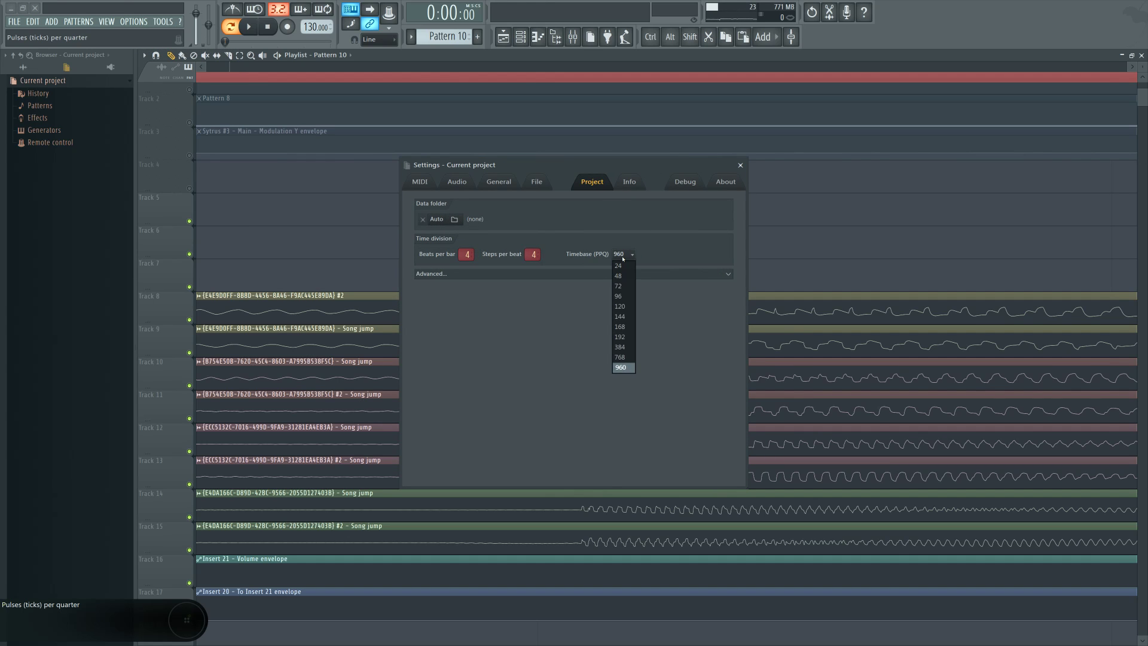
click(624, 368)
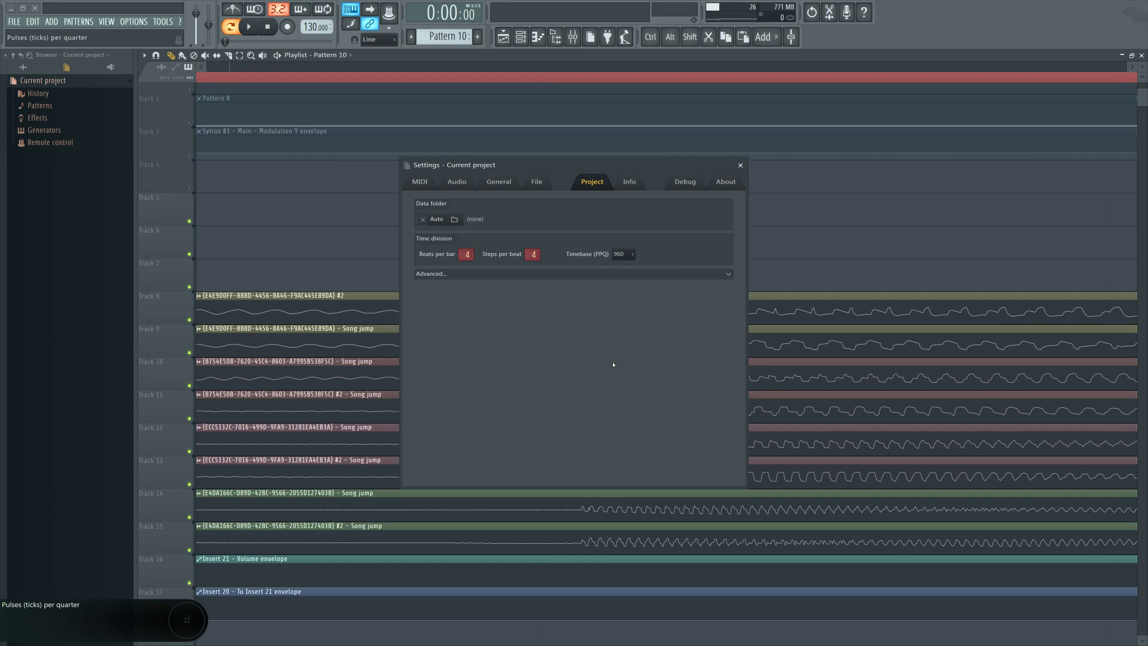
key(Escape)
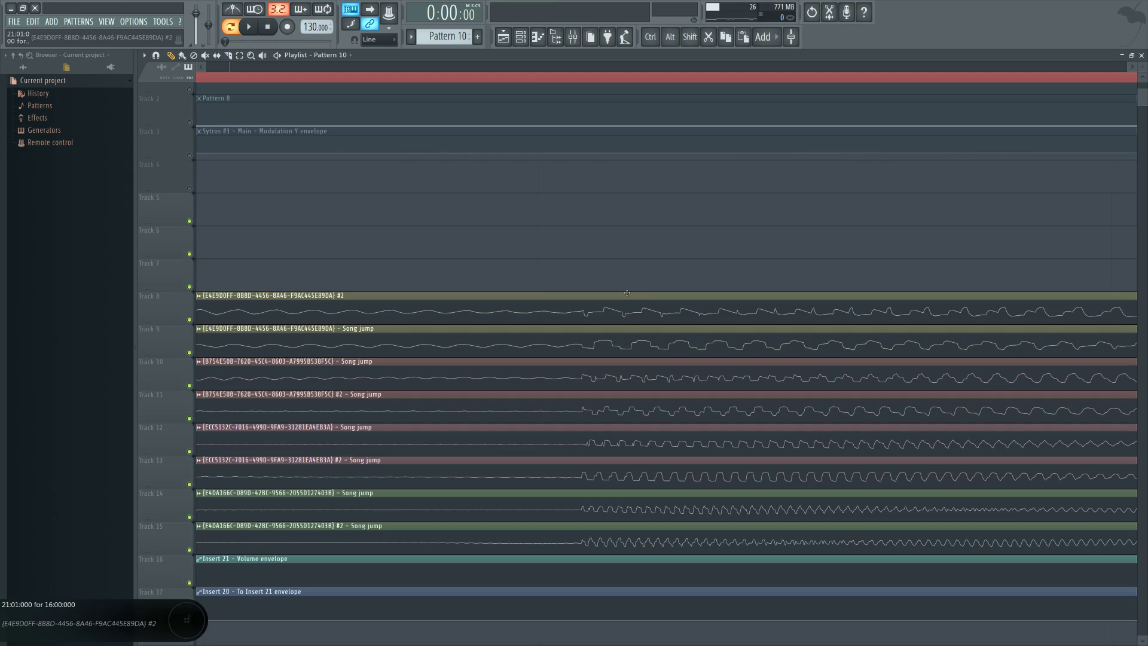
Step: Compare the waveform shapes of the layered clips on tracks 8 to 15 around bars 26 to 29, from overview to close detail
scroll(627, 293, up, 5)
scroll(627, 293, down, 8)
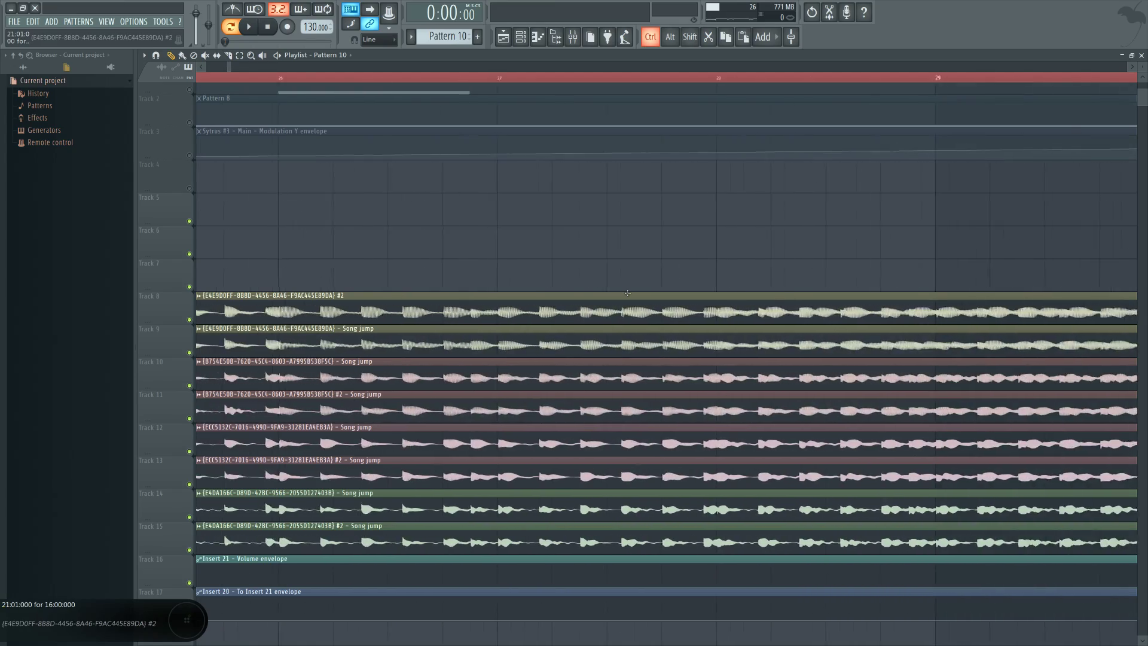
scroll(627, 293, down, 6)
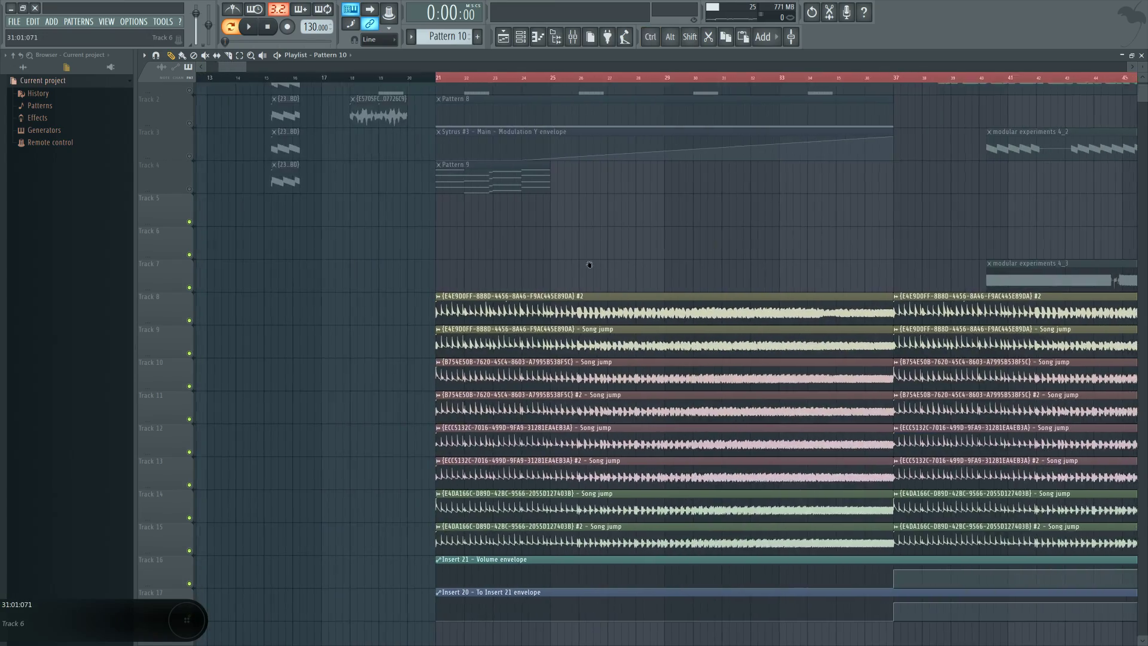
scroll(543, 254, down, 1)
scroll(543, 255, up, 4)
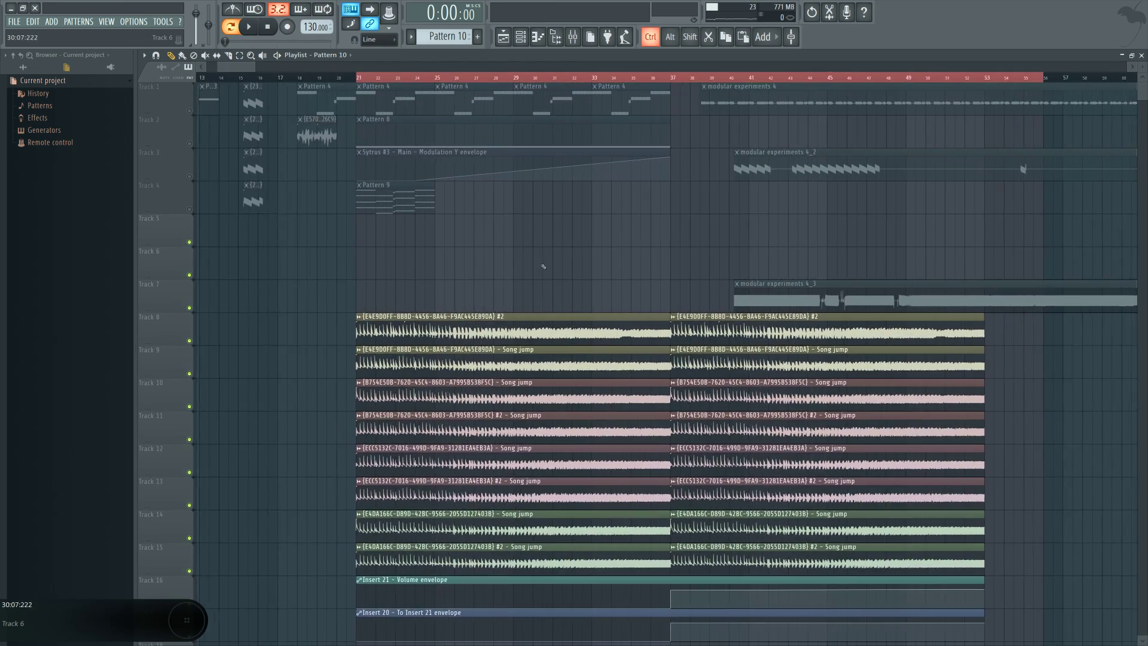
drag(509, 301, 518, 205)
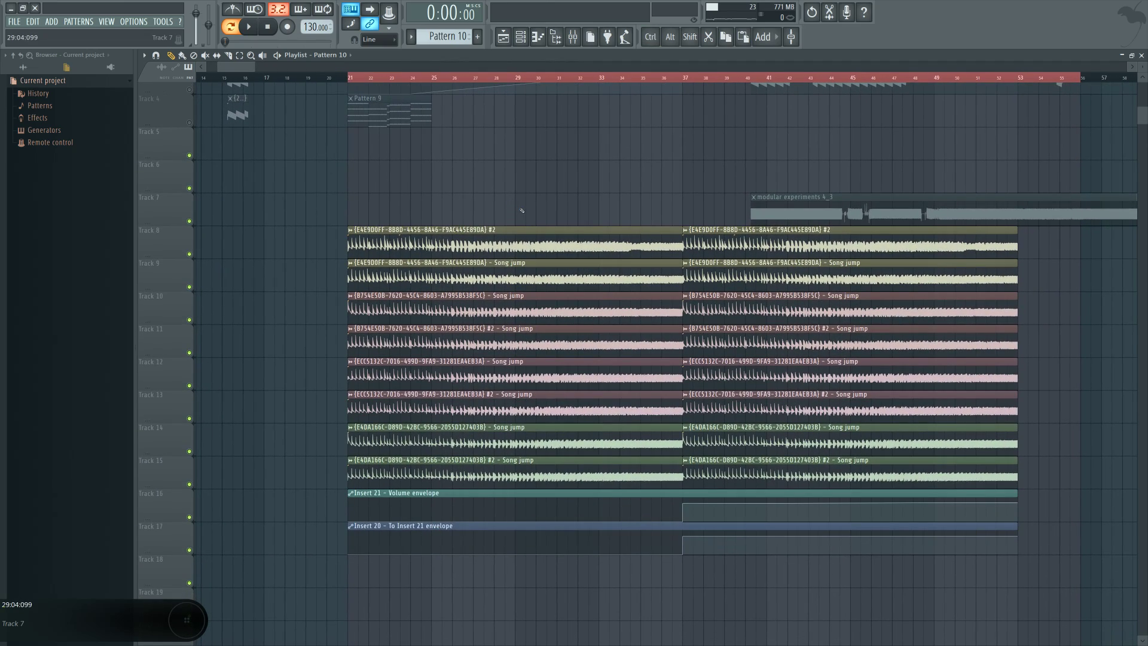
scroll(464, 291, up, 4)
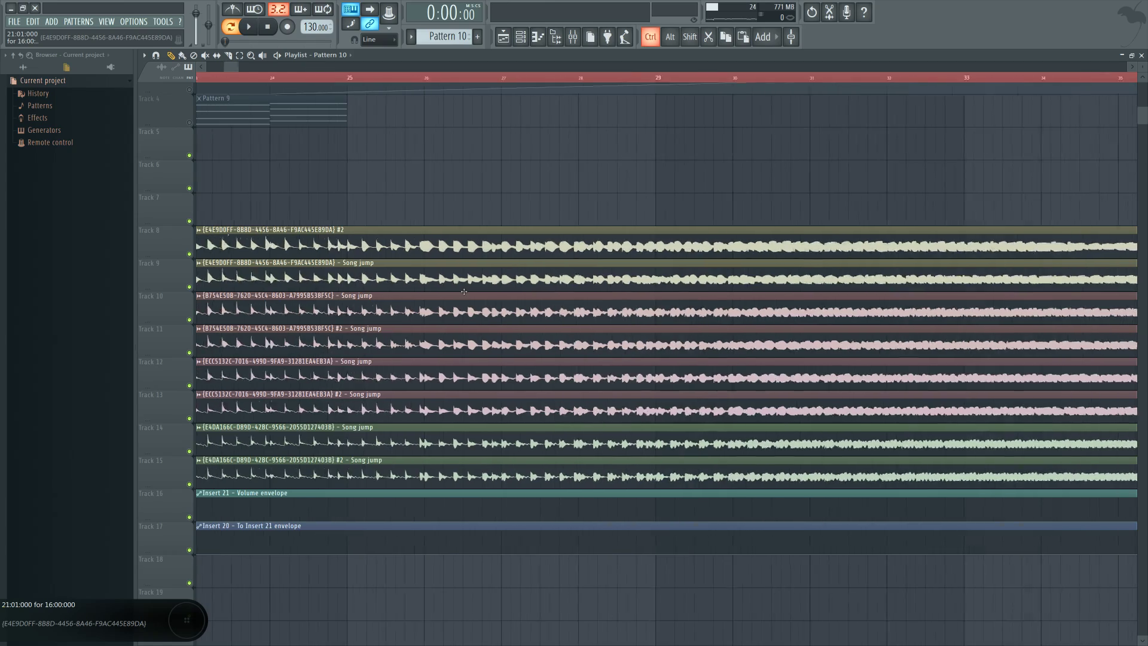
scroll(613, 336, up, 4)
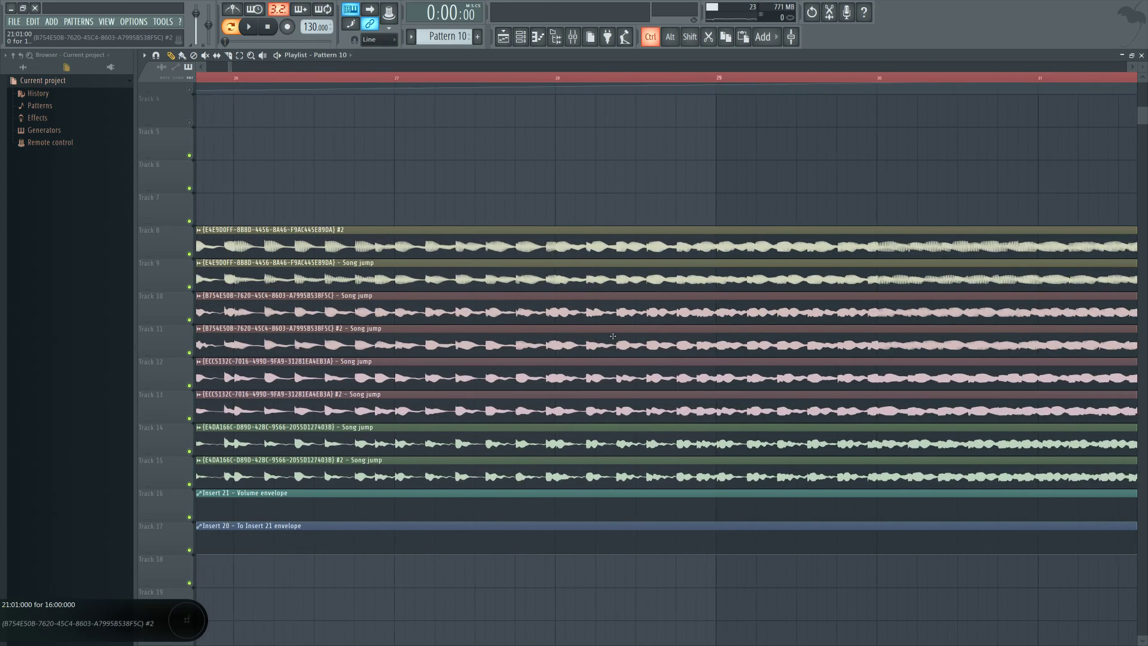
scroll(613, 336, up, 5)
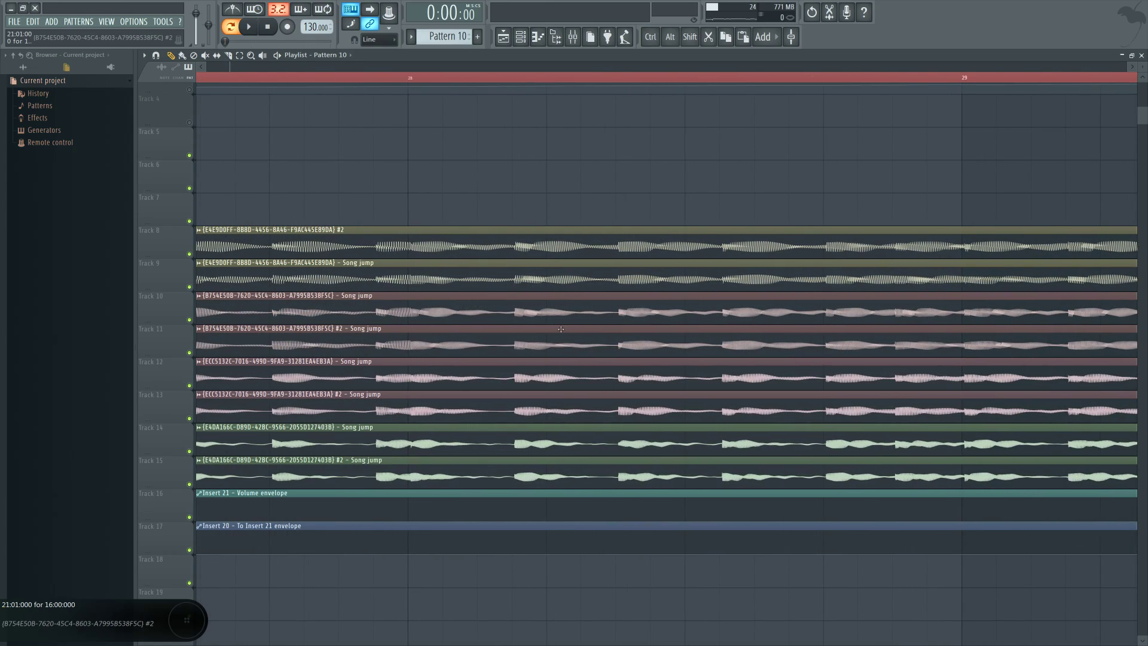
scroll(504, 275, down, 5)
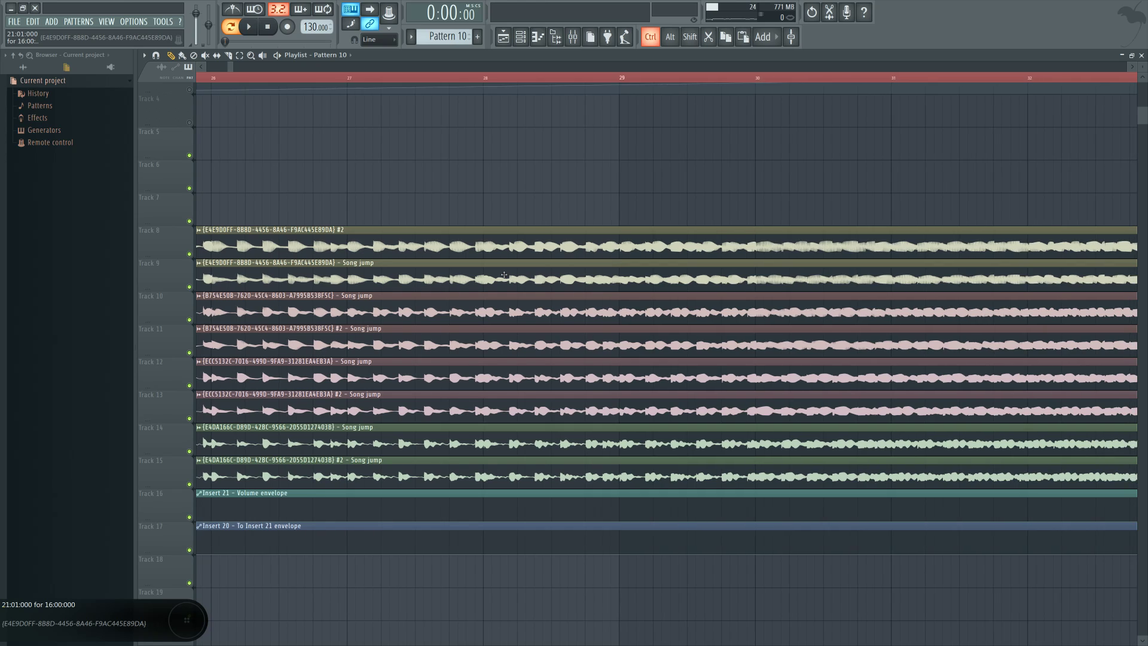
scroll(504, 275, down, 4)
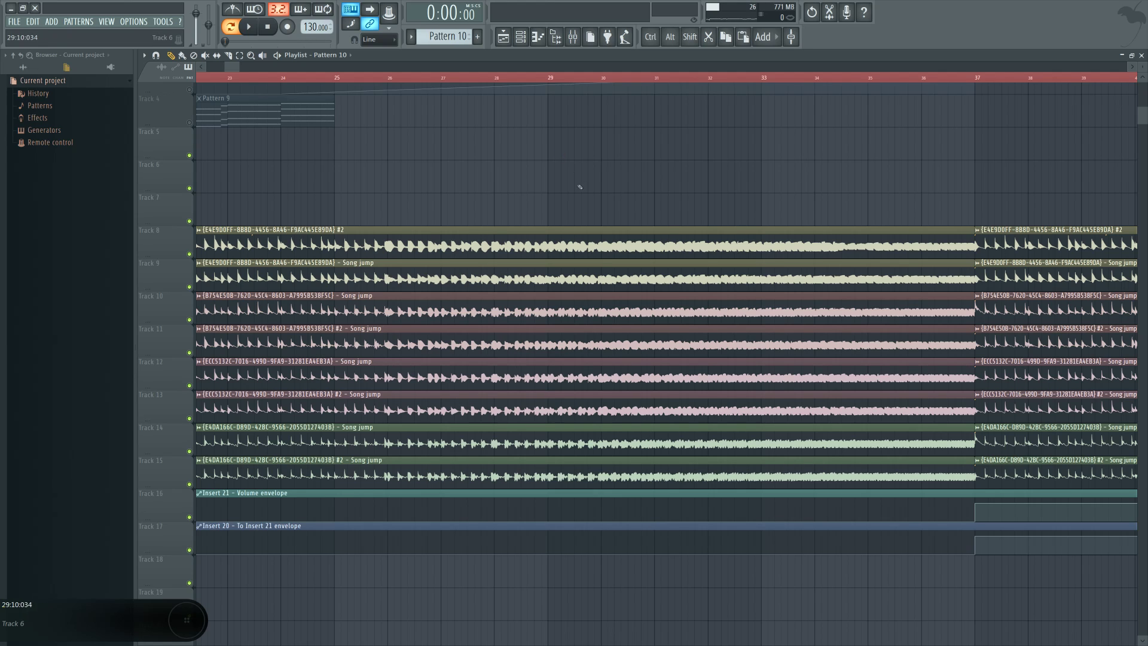
Step: Play the layered clips in the playlist from about bar 49
drag(556, 190, 636, 193)
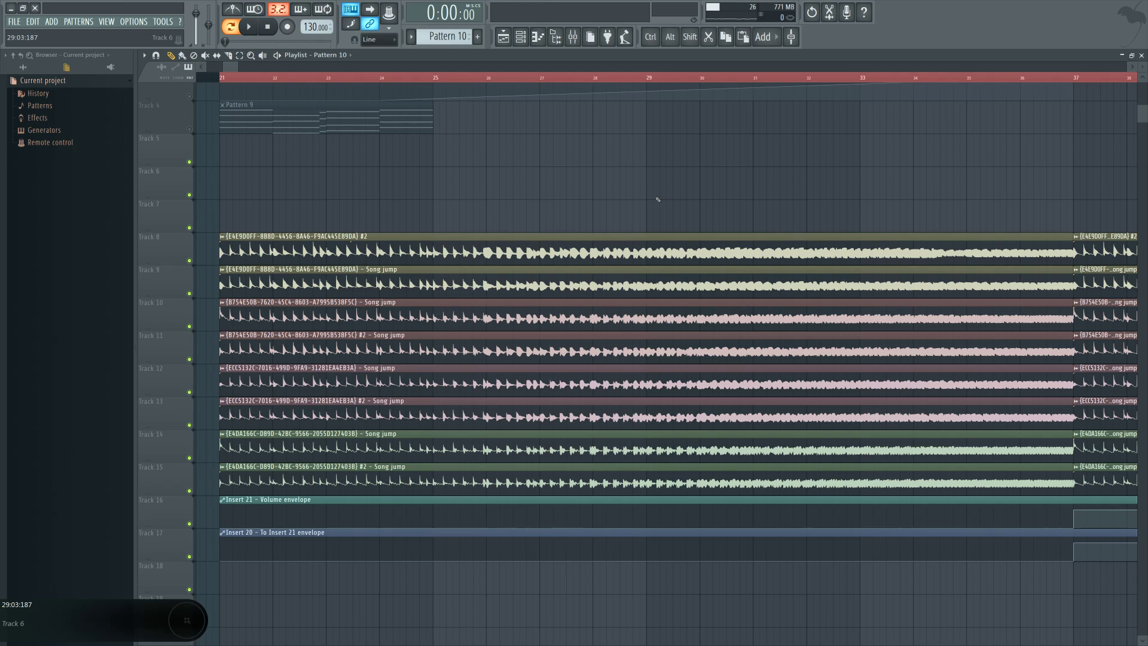
scroll(656, 199, down, 6)
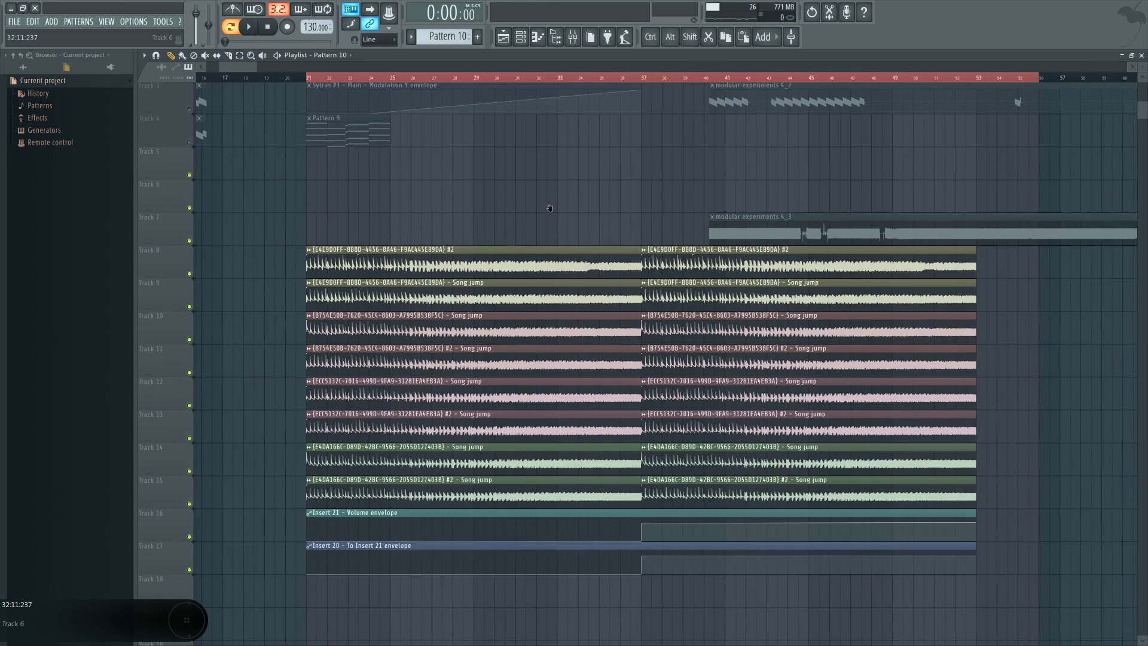
drag(549, 208, 611, 191)
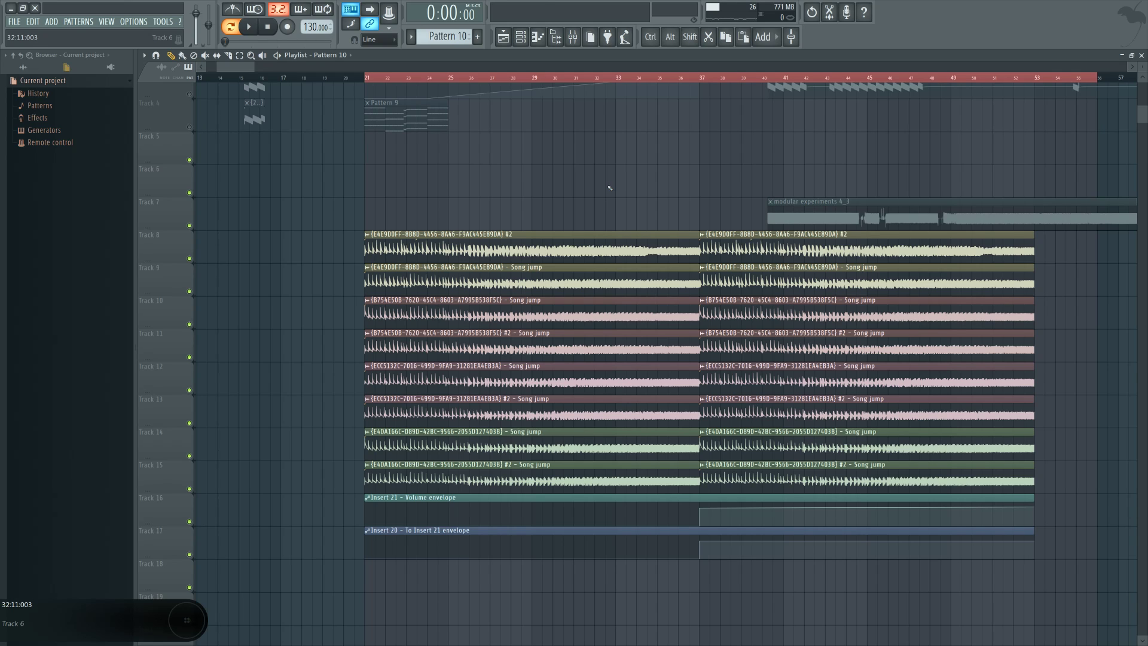
drag(616, 188, 572, 192)
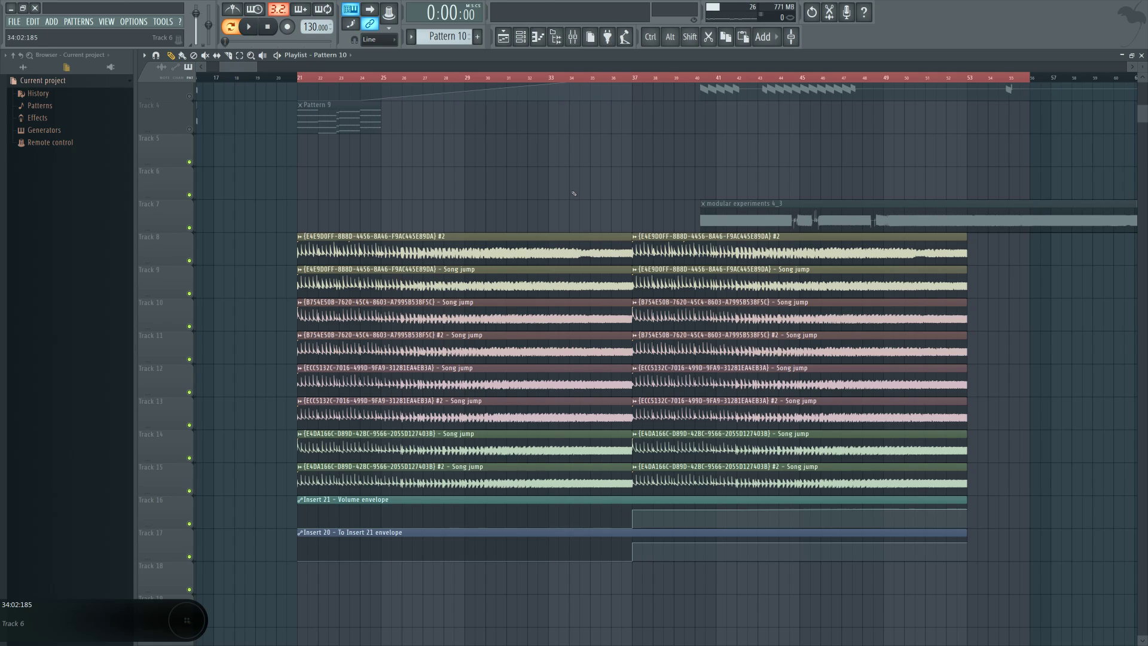
click(893, 77)
key(space)
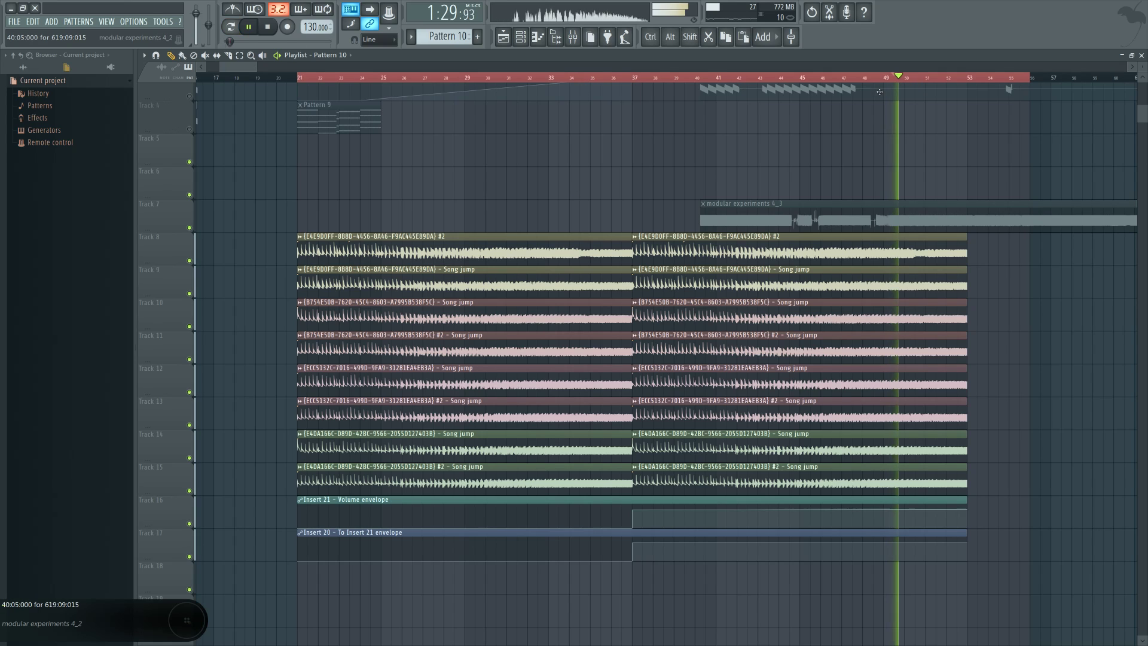
Step: Stop the playlist playback and return the playhead to the start of the selected range at bar 21
key(space)
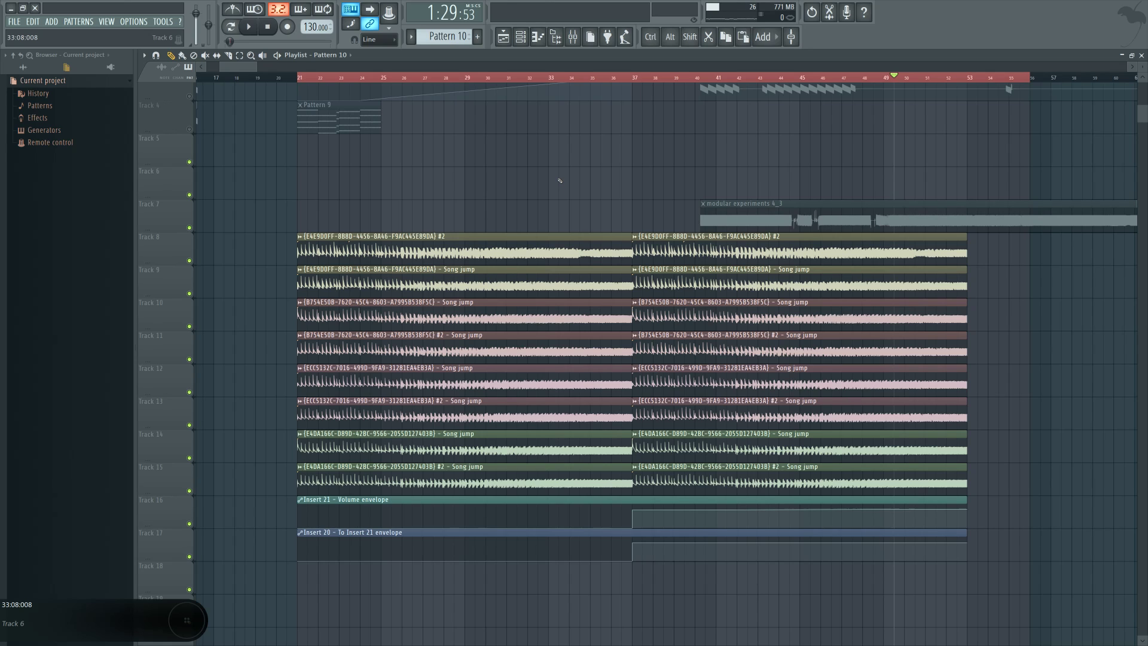
scroll(560, 181, up, 3)
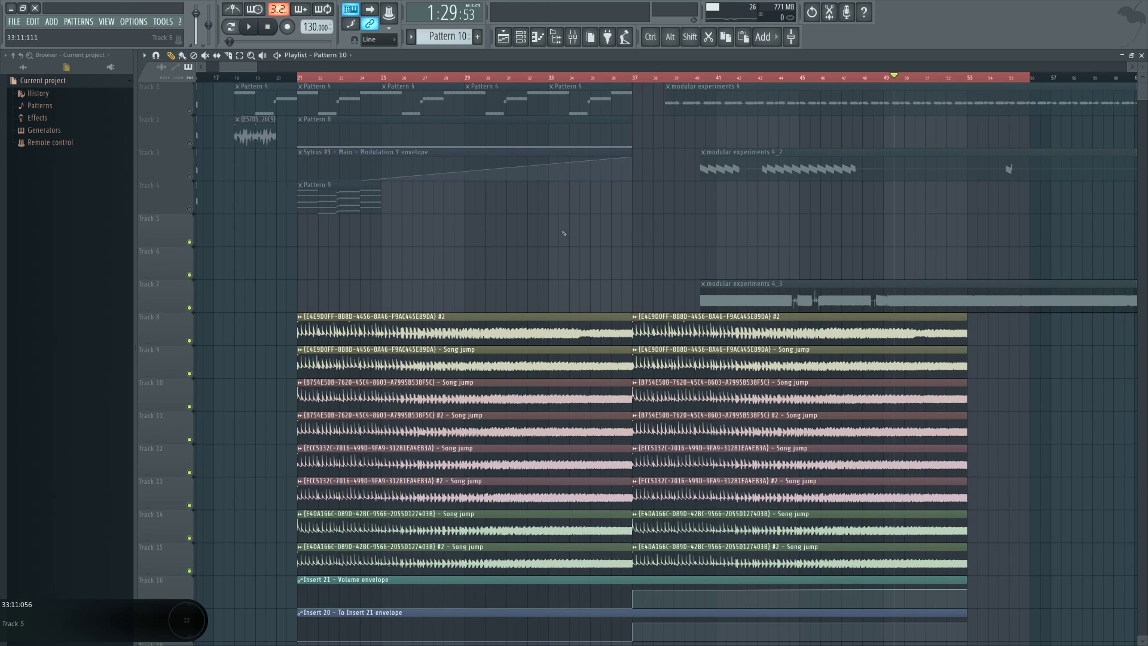
scroll(557, 258, down, 3)
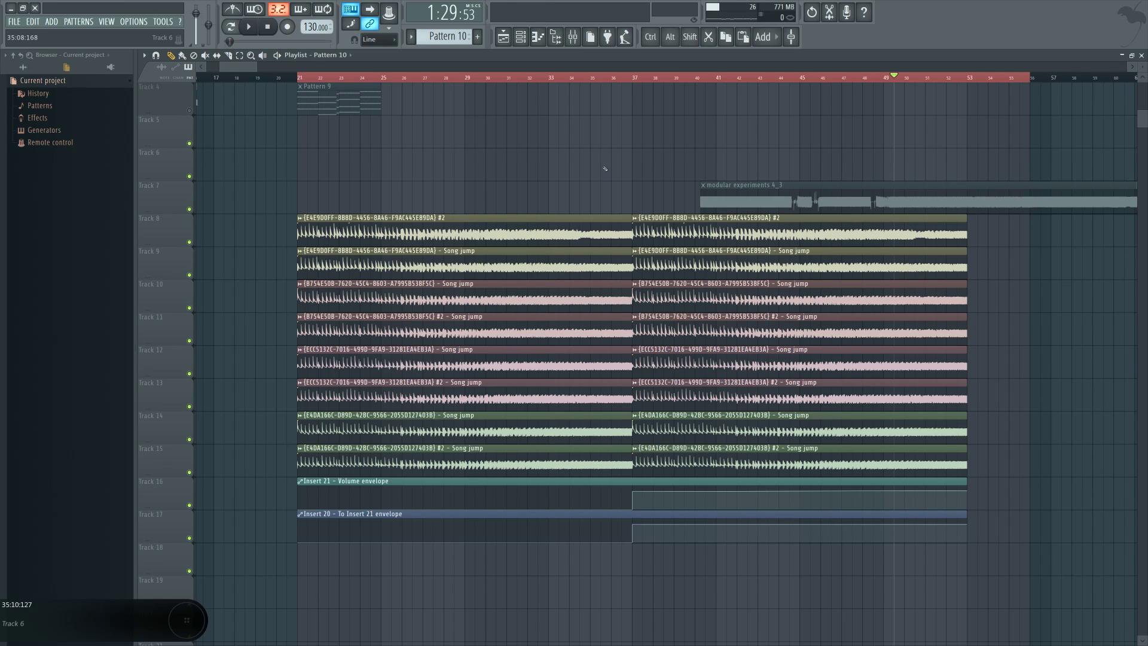
click(584, 80)
drag(584, 82, 674, 81)
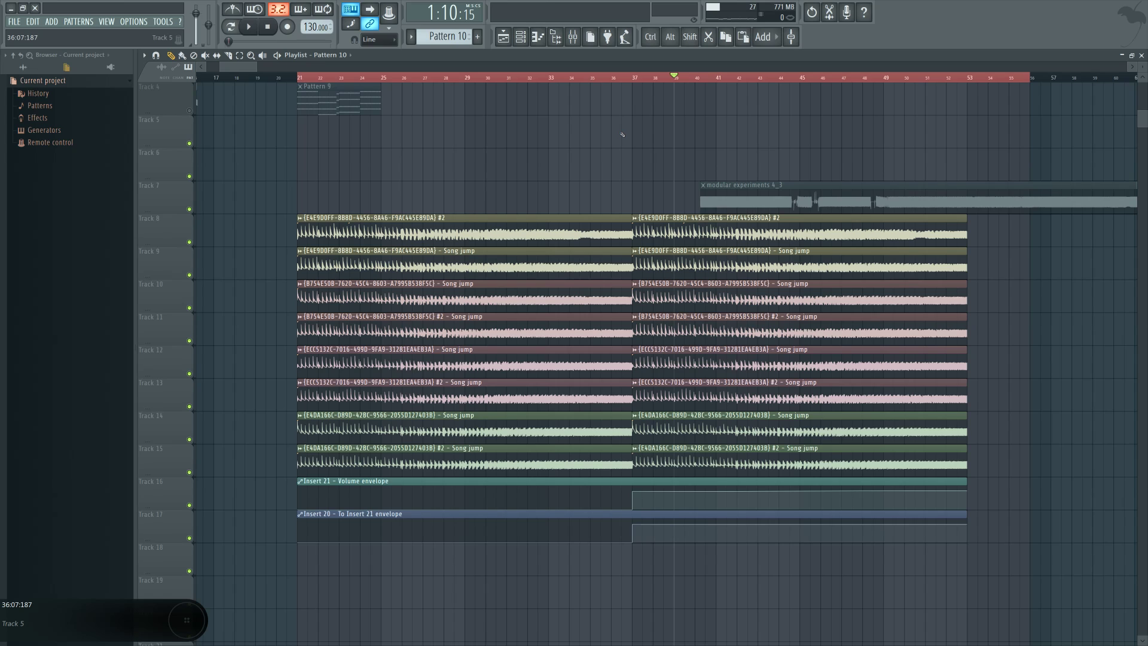
key(Home)
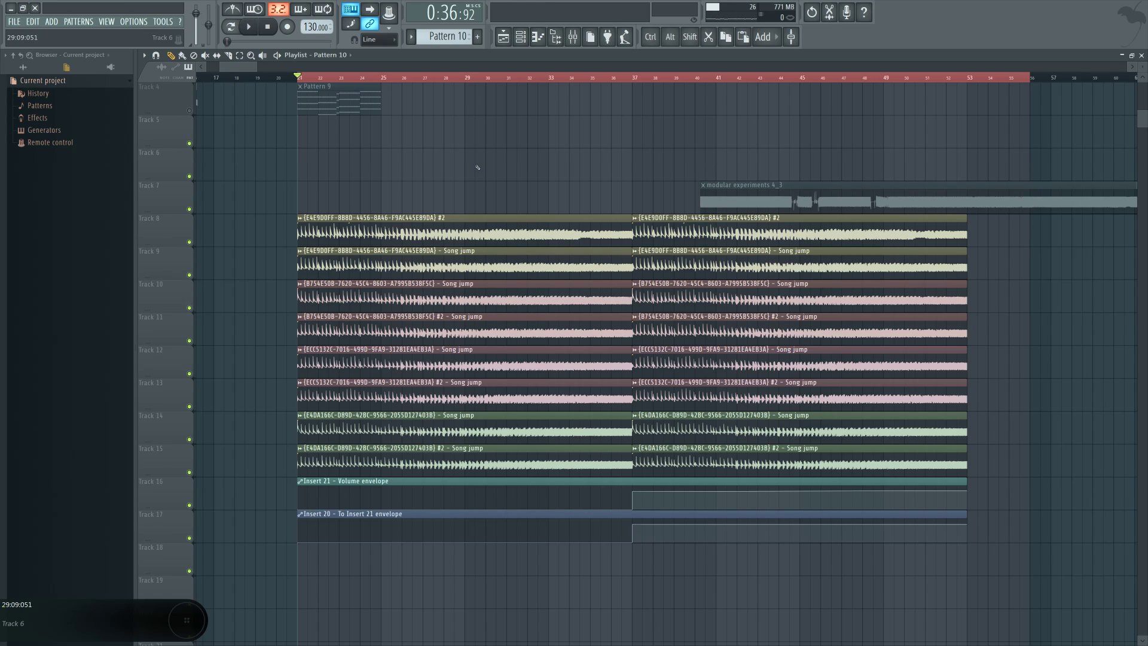
Step: Open the Pattern 9 chord clip on track 4 in the piano roll to inspect its notes
scroll(418, 144, up, 3)
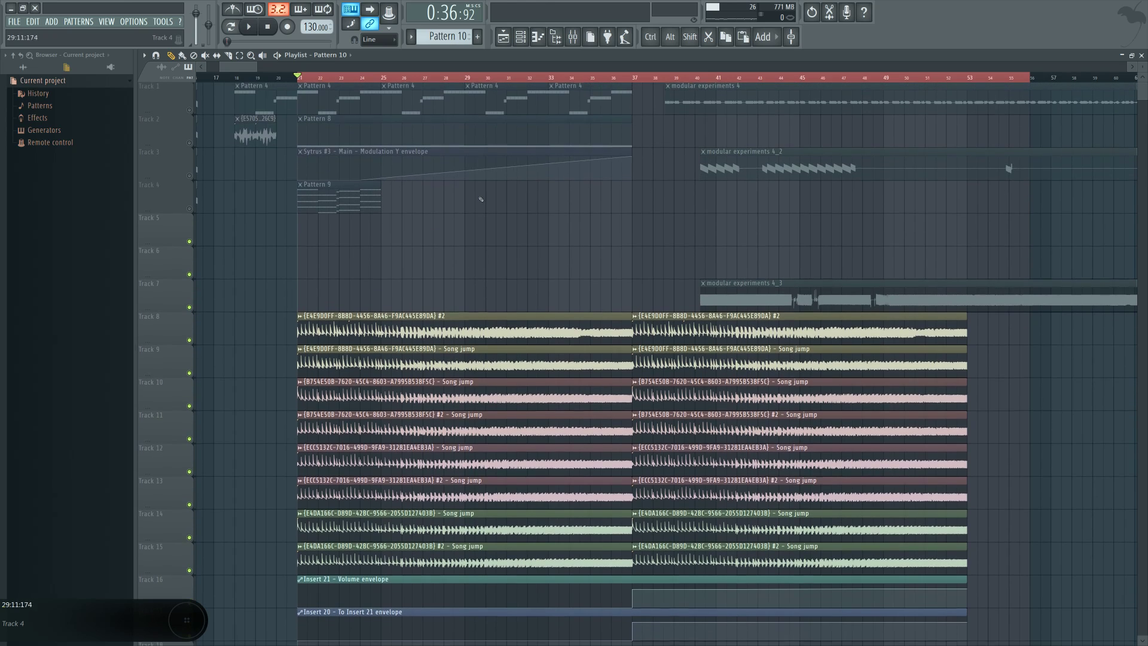
double_click(353, 200)
drag(402, 295, 987, 314)
scroll(529, 333, left, 2)
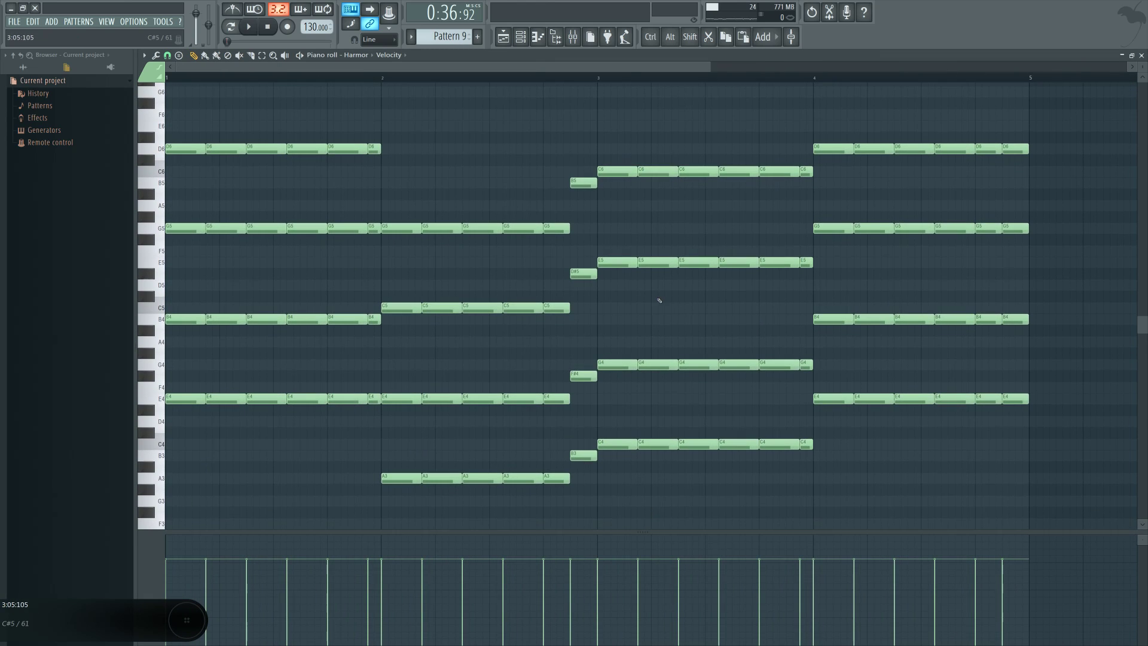